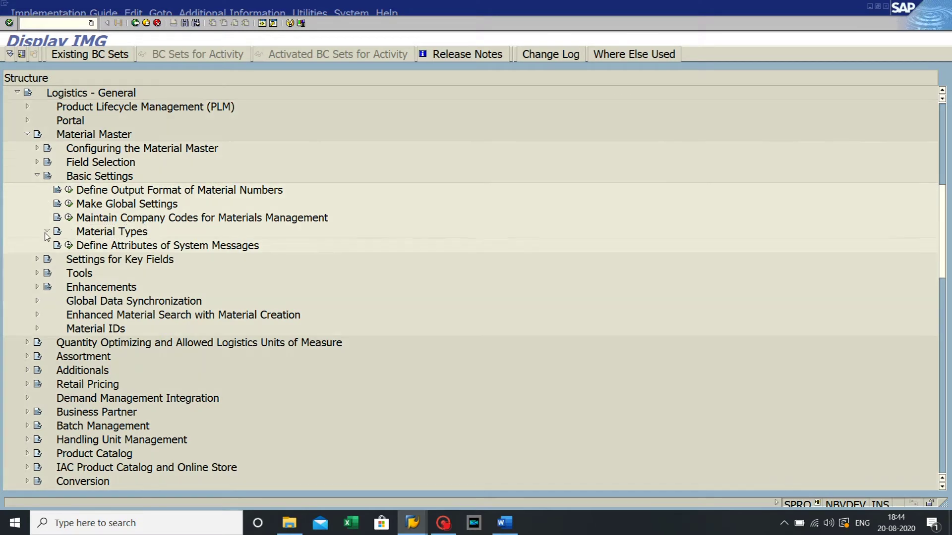
# - Open Define Attributes of Material Types, locate the ROH raw material row and copy it as a new type
pyautogui.click(79, 249)
pyautogui.click(79, 247)
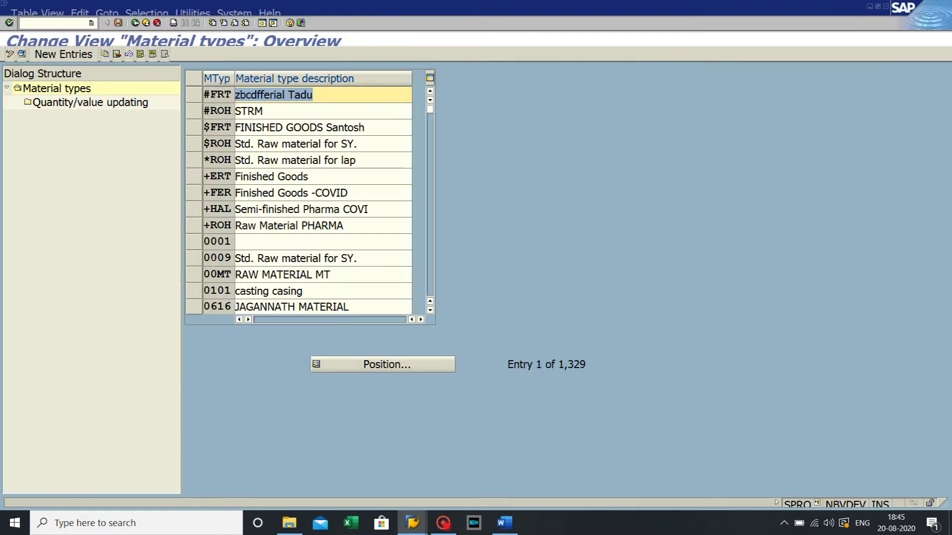
pyautogui.click(369, 366)
pyautogui.write('roh')
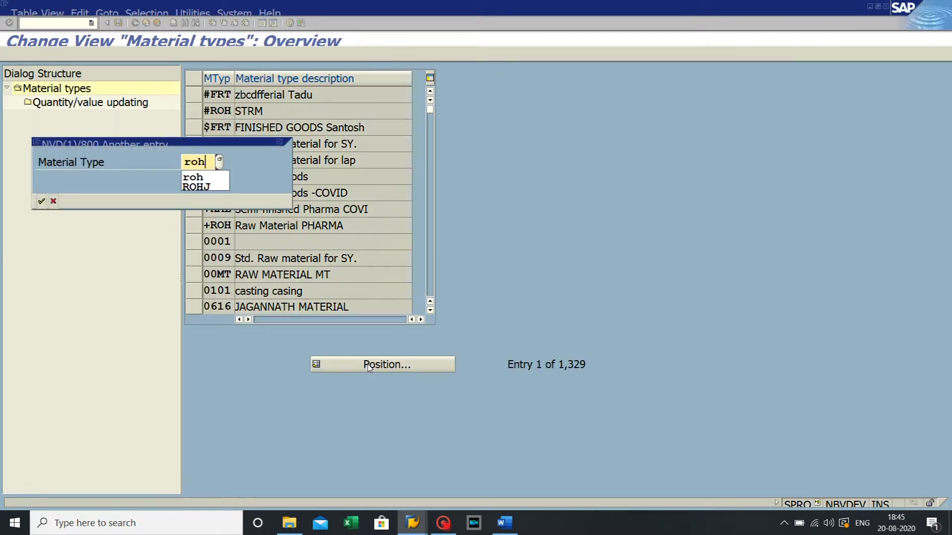
pyautogui.press('Return')
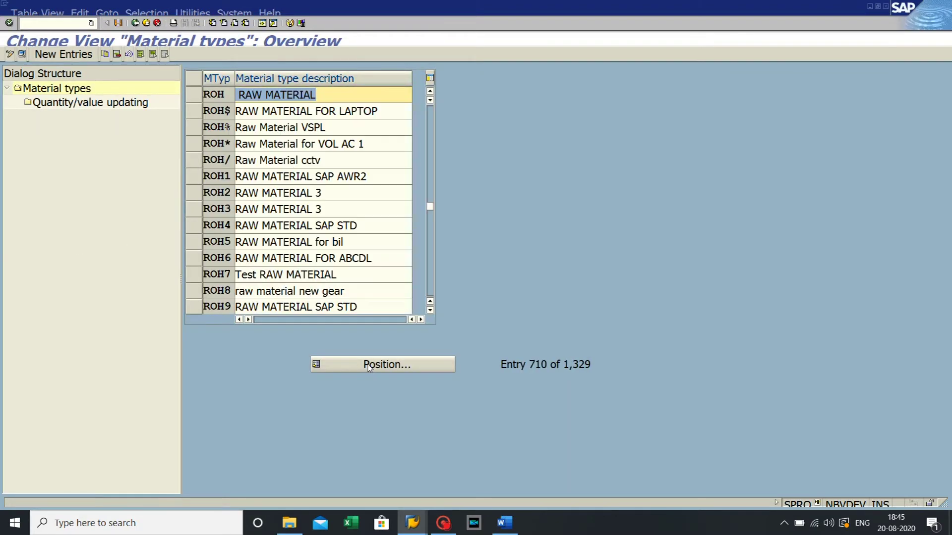
pyautogui.click(195, 94)
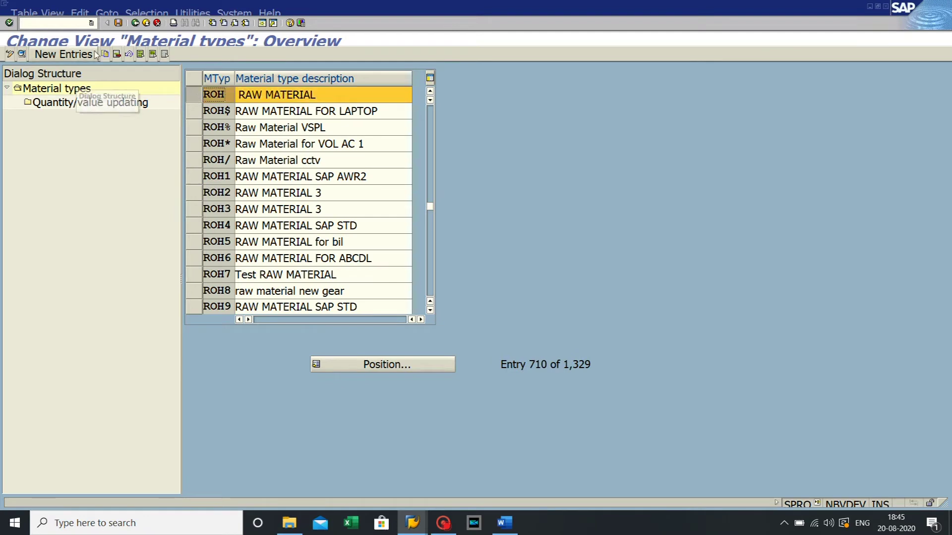
pyautogui.click(105, 53)
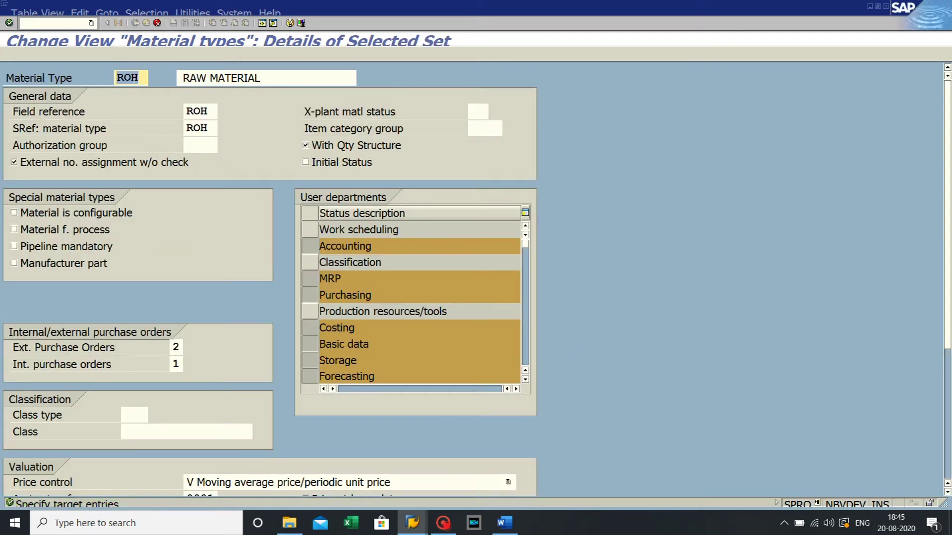
# - Name the copy ROHJ with description RAW MATERIAL FOR TEST and confirm the entry
pyautogui.write('RO')
pyautogui.press('BackSpace')
pyautogui.press('BackSpace')
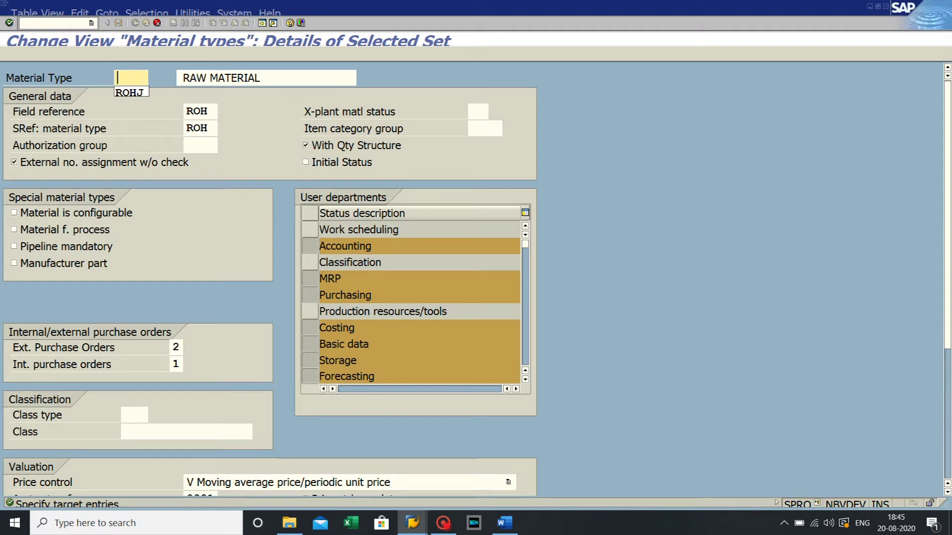
pyautogui.press('BackSpace')
pyautogui.write('OH')
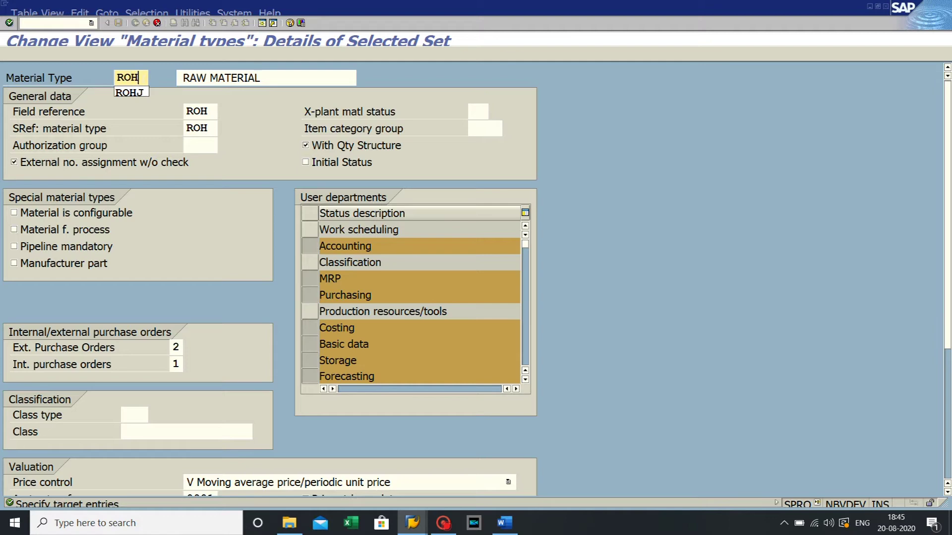
pyautogui.write('J')
pyautogui.press('Tab')
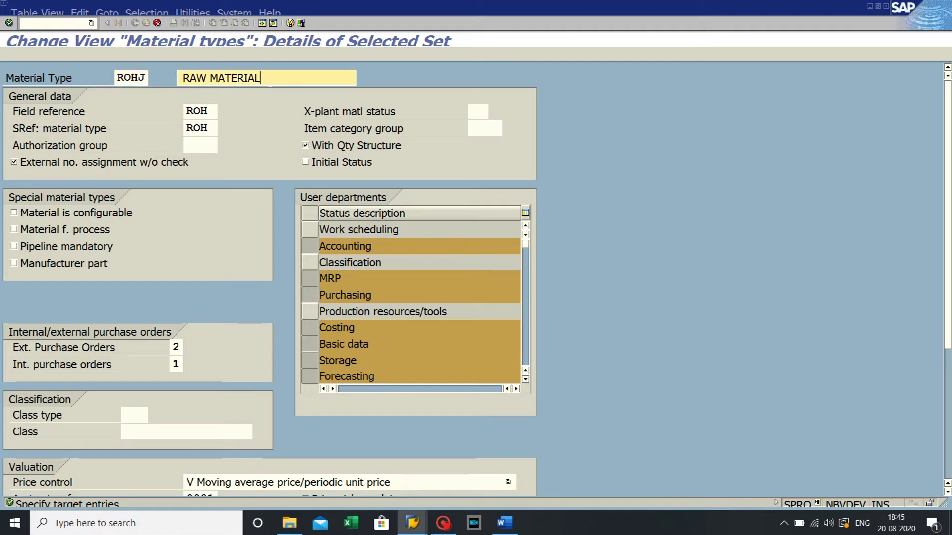
pyautogui.press('Down')
pyautogui.press('Return')
pyautogui.press('Return')
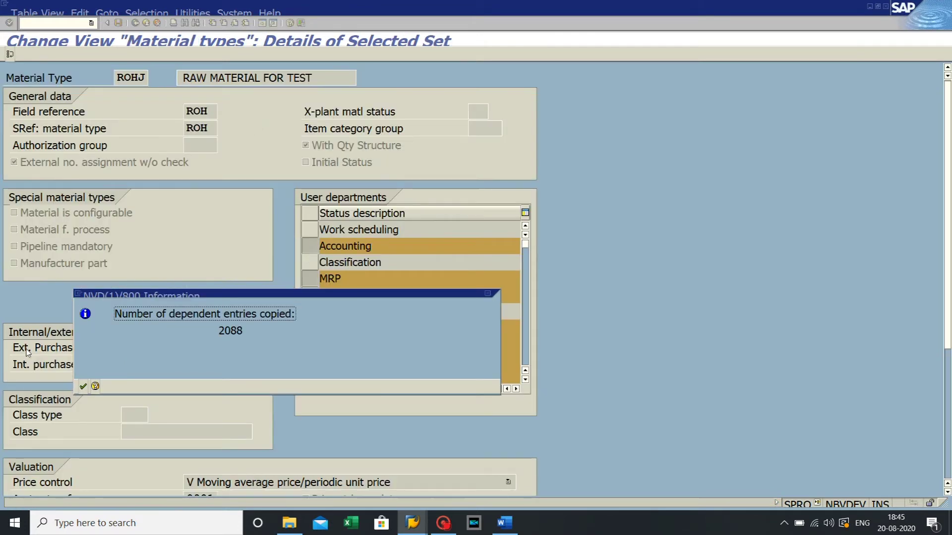
# - Acknowledge the 2088 copied entries, save the ROHJ material type and relaunch SPRO
pyautogui.click(83, 386)
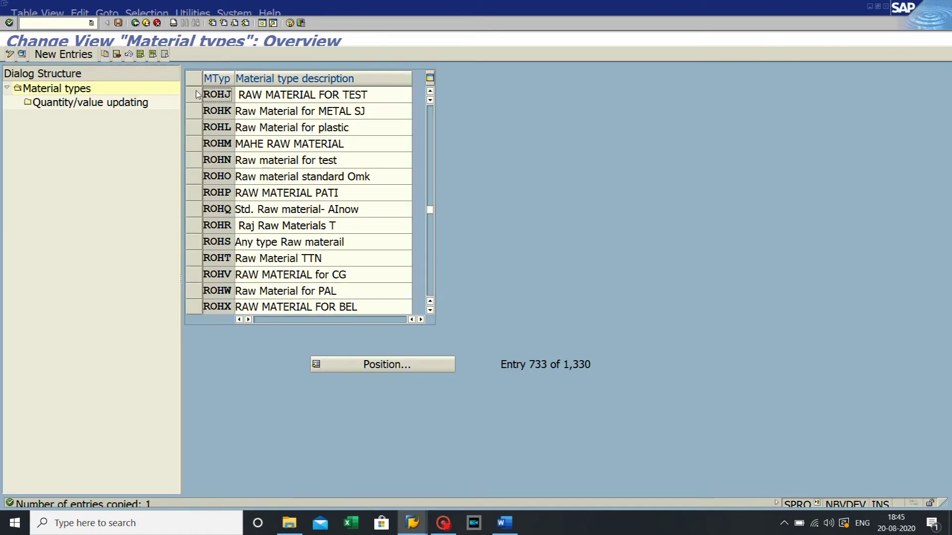
pyautogui.click(194, 95)
pyautogui.click(135, 23)
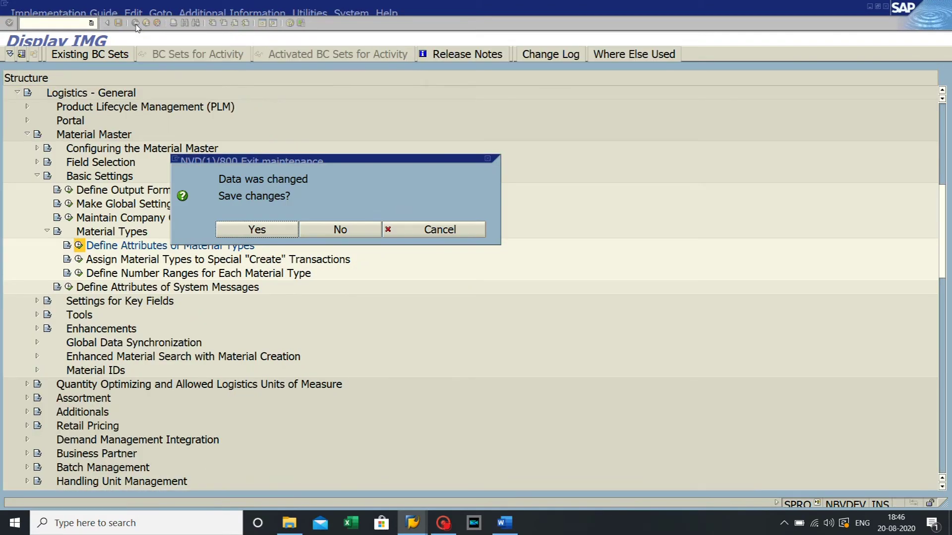
pyautogui.click(264, 226)
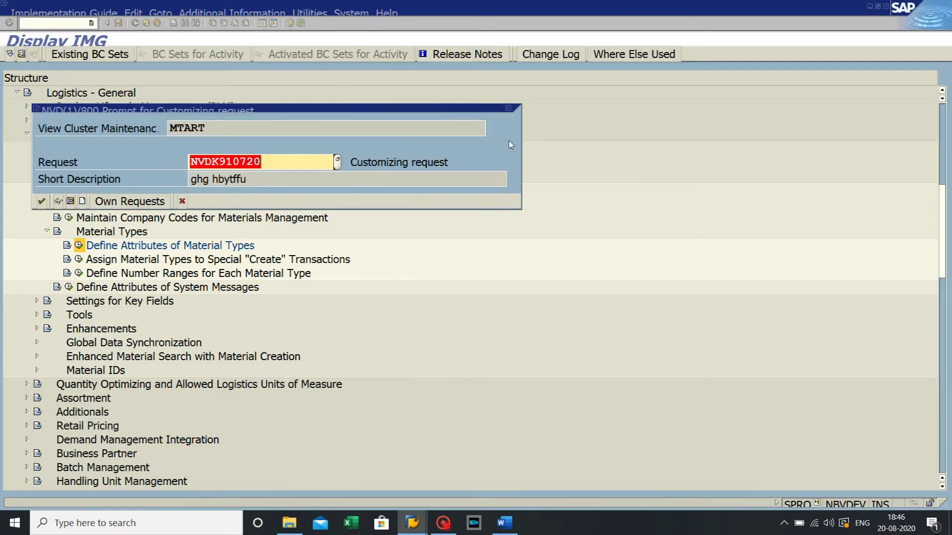
pyautogui.click(508, 107)
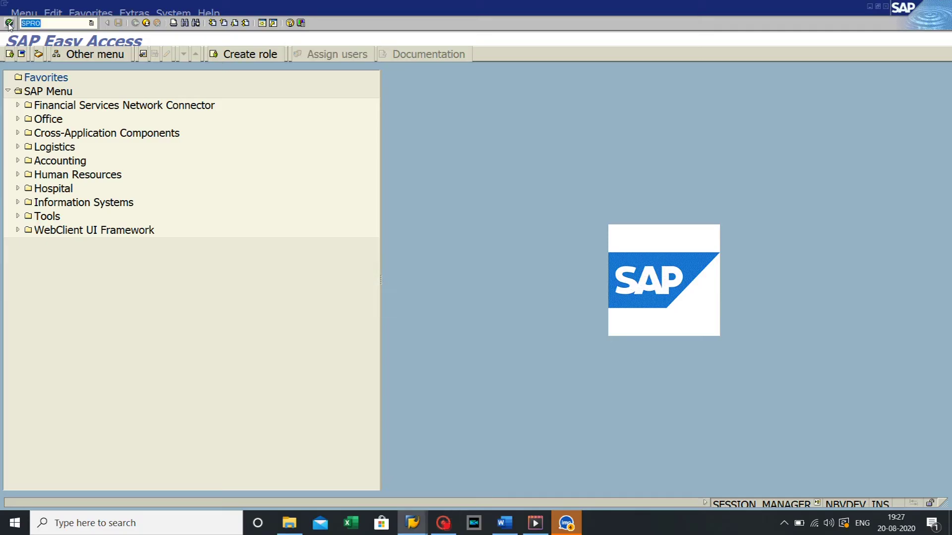
pyautogui.click(8, 23)
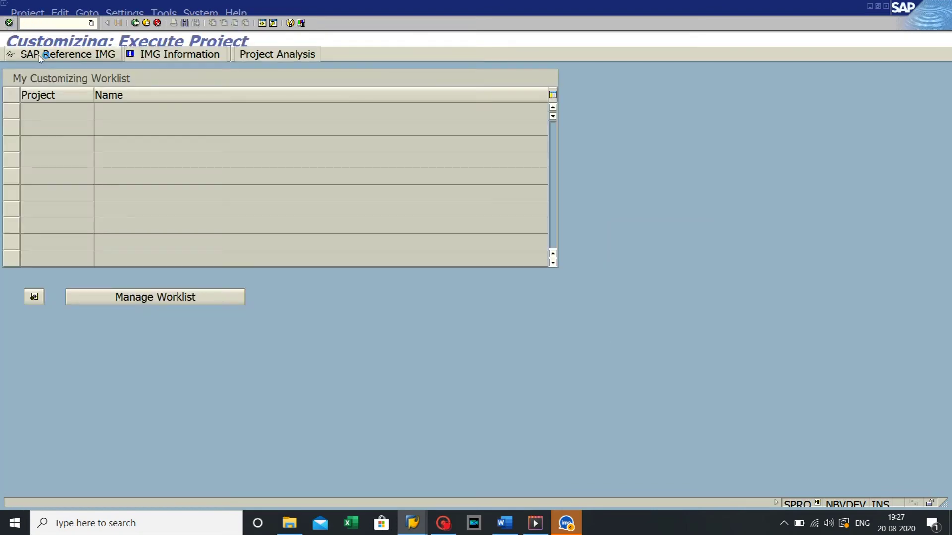
# - Navigate to Define Number Ranges for Each Material Type and open MATERIALNR group maintenance
pyautogui.click(39, 55)
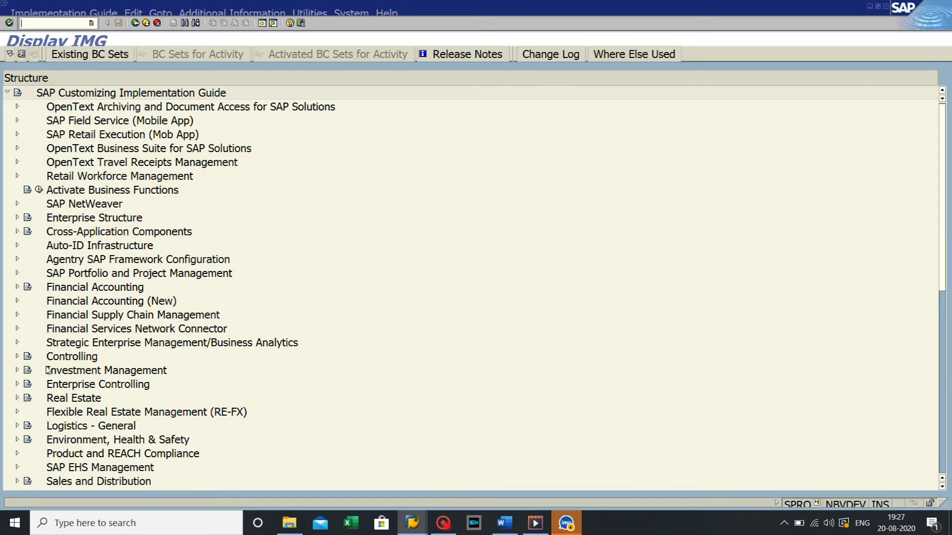
pyautogui.doubleClick(82, 426)
pyautogui.doubleClick(67, 136)
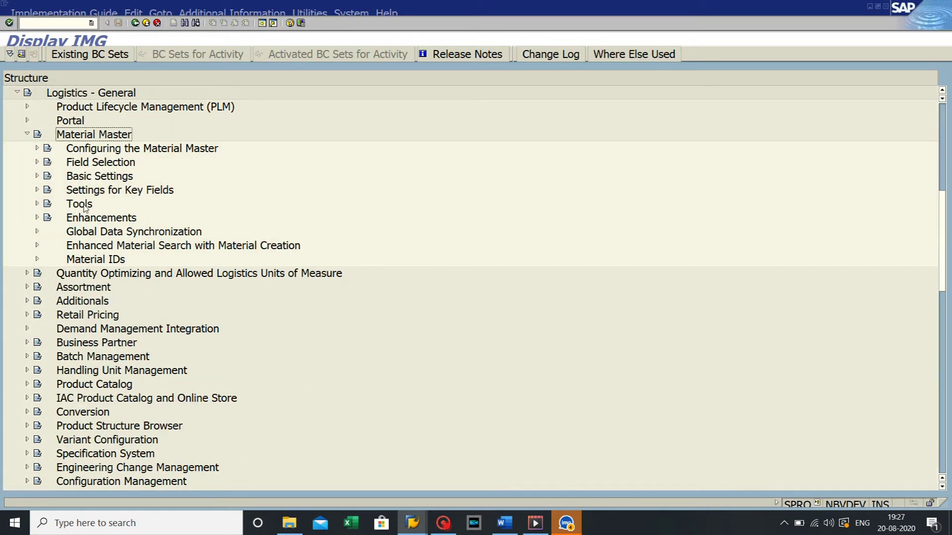
pyautogui.doubleClick(85, 182)
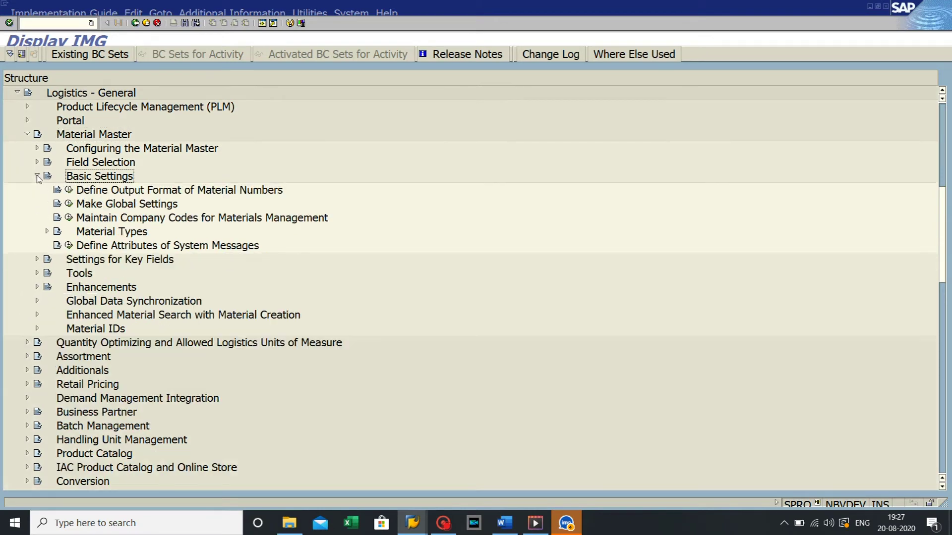
pyautogui.doubleClick(106, 235)
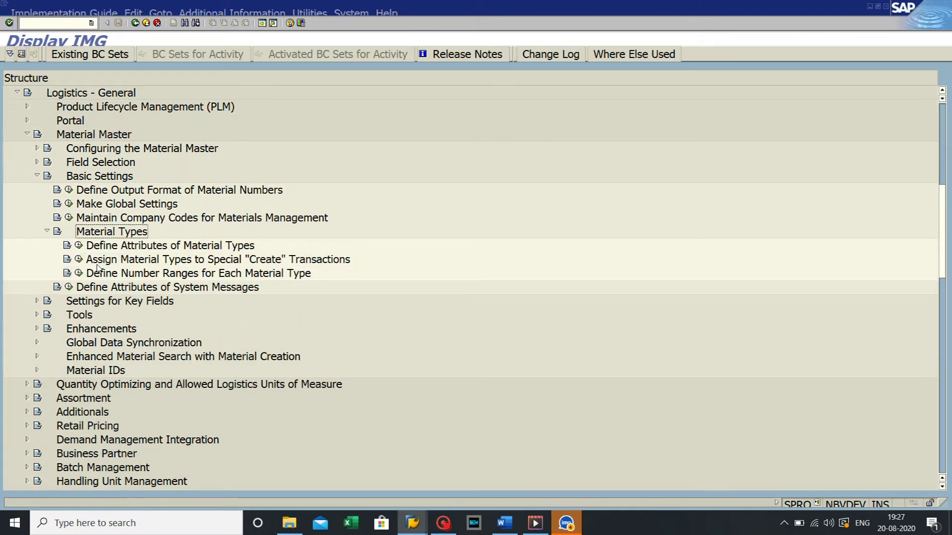
pyautogui.click(79, 273)
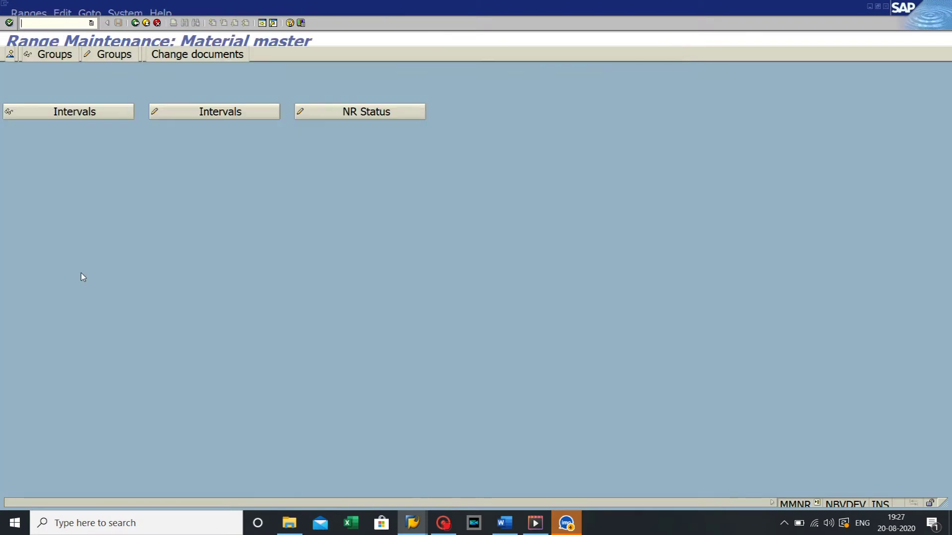
pyautogui.click(96, 57)
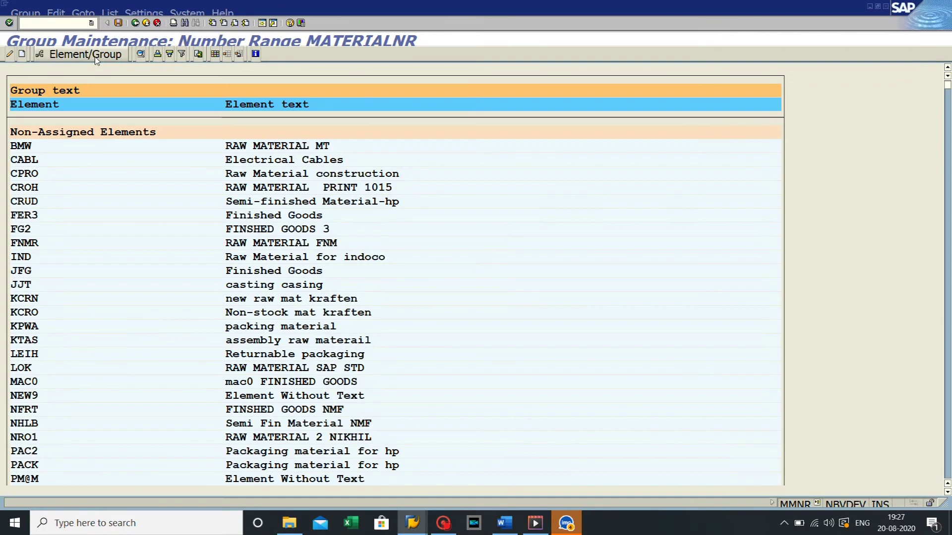
pyautogui.click(22, 55)
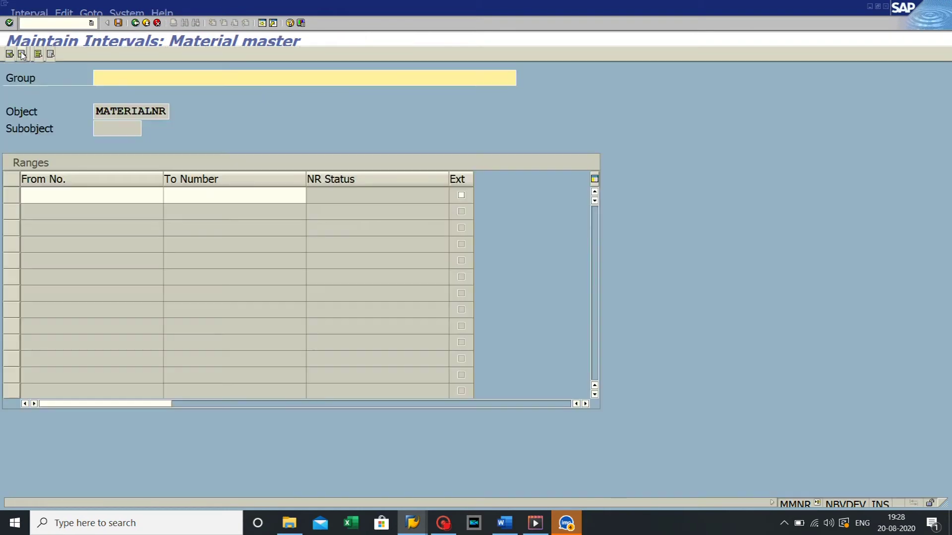
pyautogui.write('S')
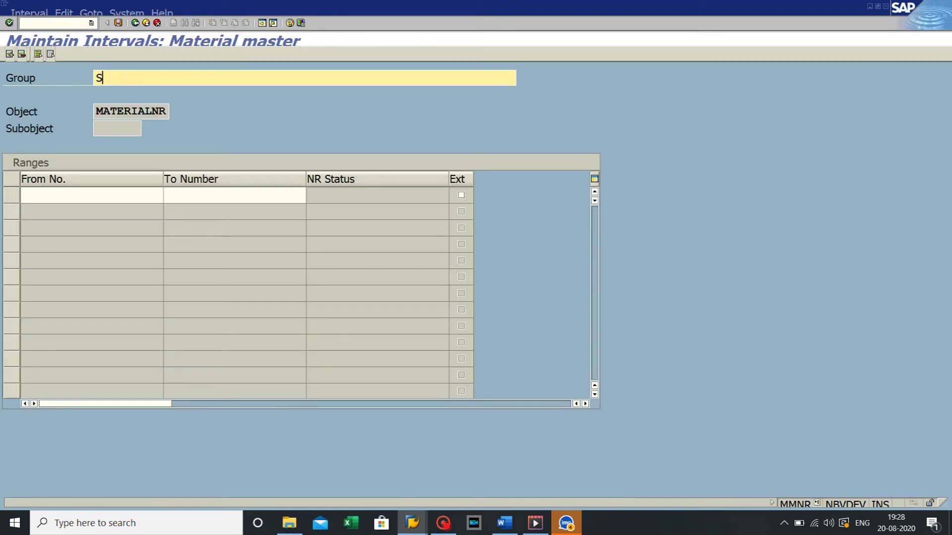
pyautogui.write('J555')
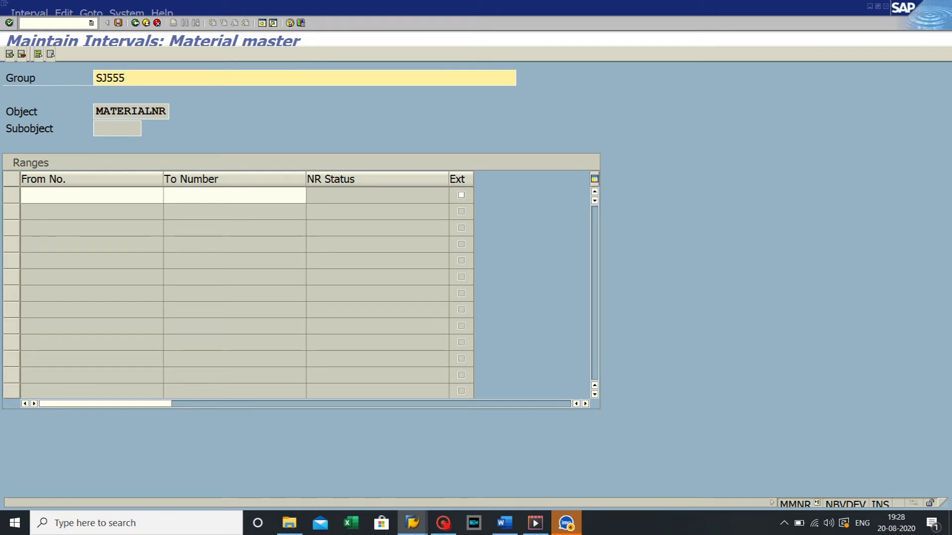
pyautogui.click(112, 194)
pyautogui.write('SJ')
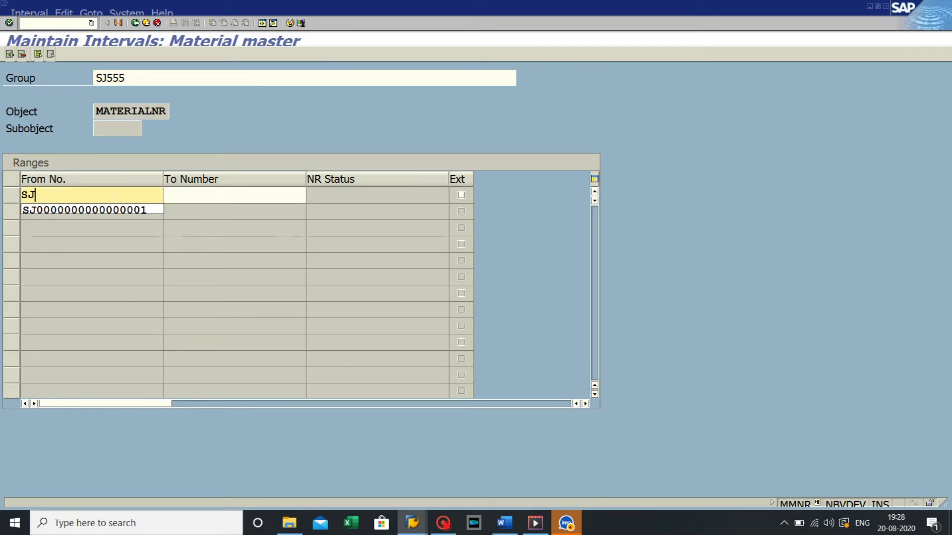
pyautogui.write('J')
pyautogui.write('0000000000000001')
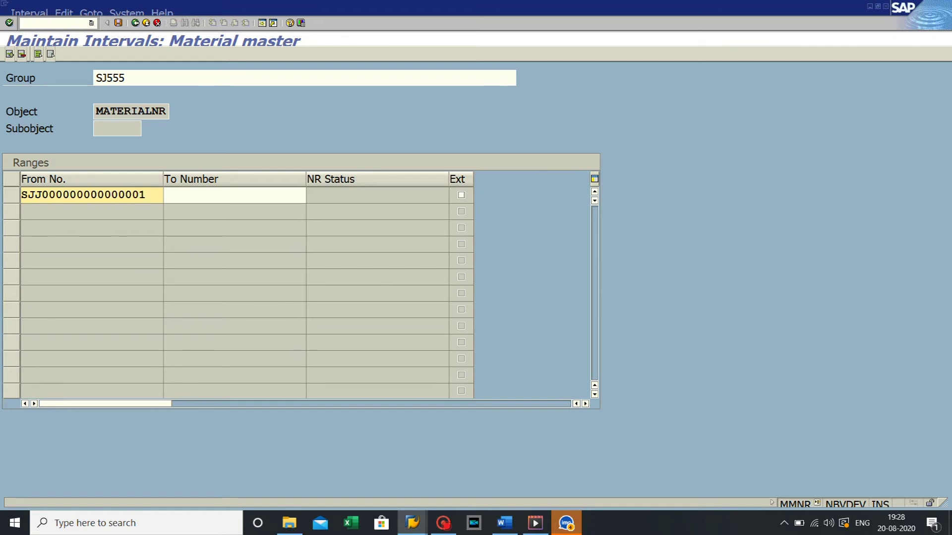
pyautogui.press('Tab')
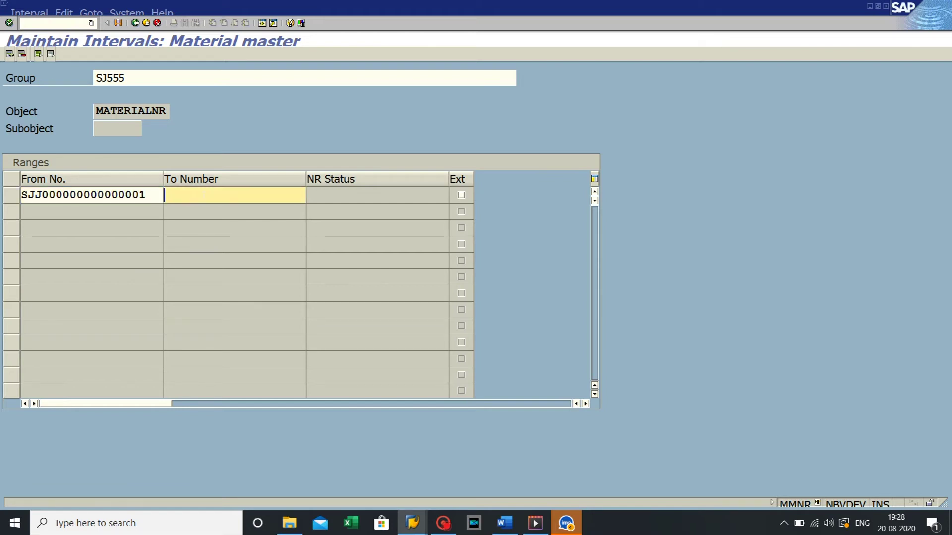
pyautogui.write('SJJ000000000000000')
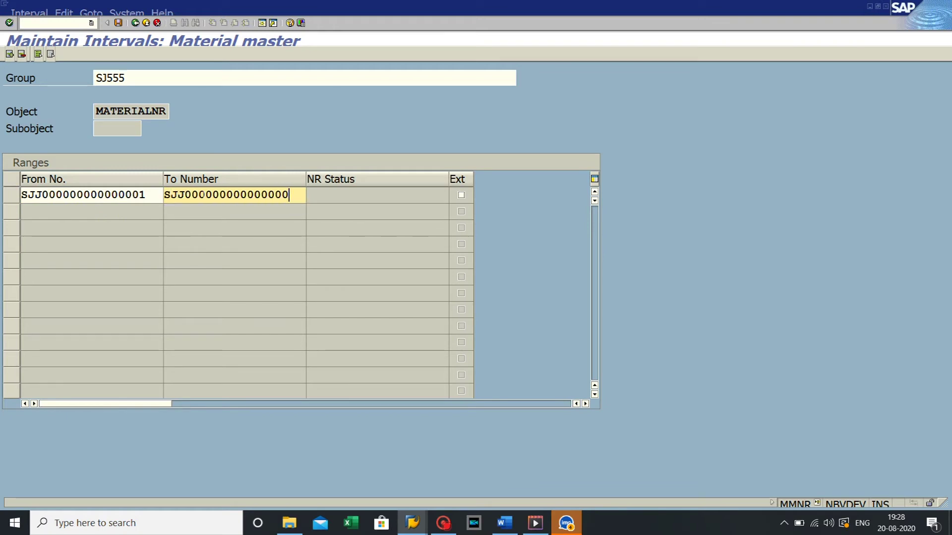
pyautogui.press('BackSpace')
pyautogui.press('BackSpace')
pyautogui.write('999')
pyautogui.click(461, 196)
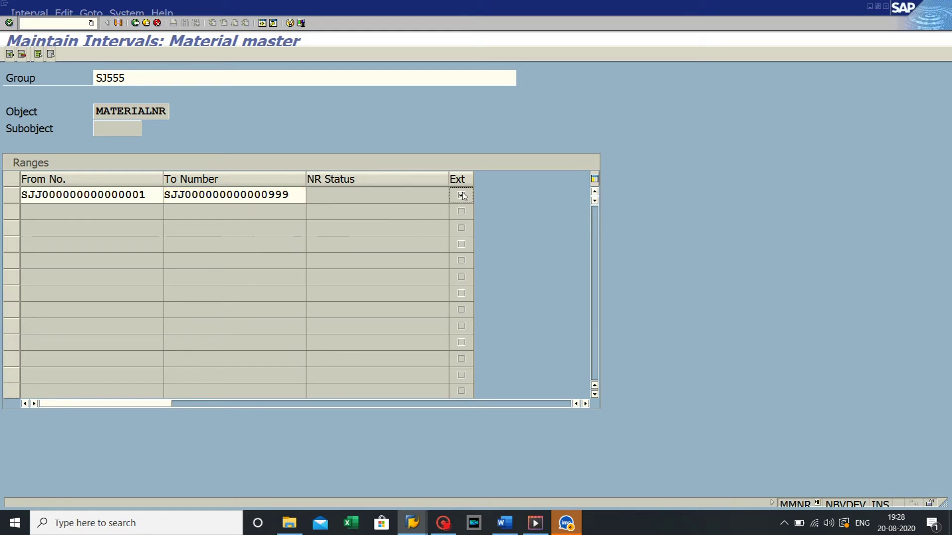
# - Save the interval, confirm the transport notice and return to the group list
pyautogui.click(119, 23)
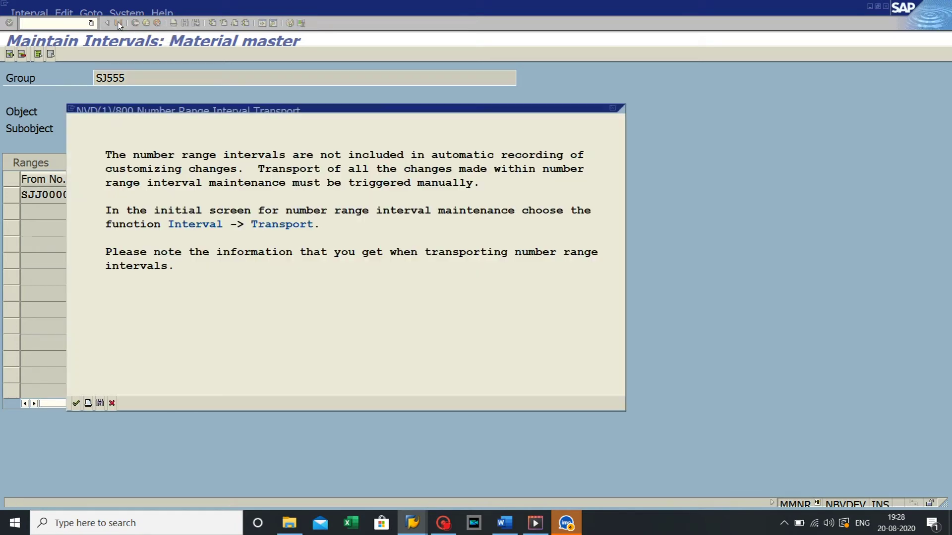
pyautogui.click(75, 403)
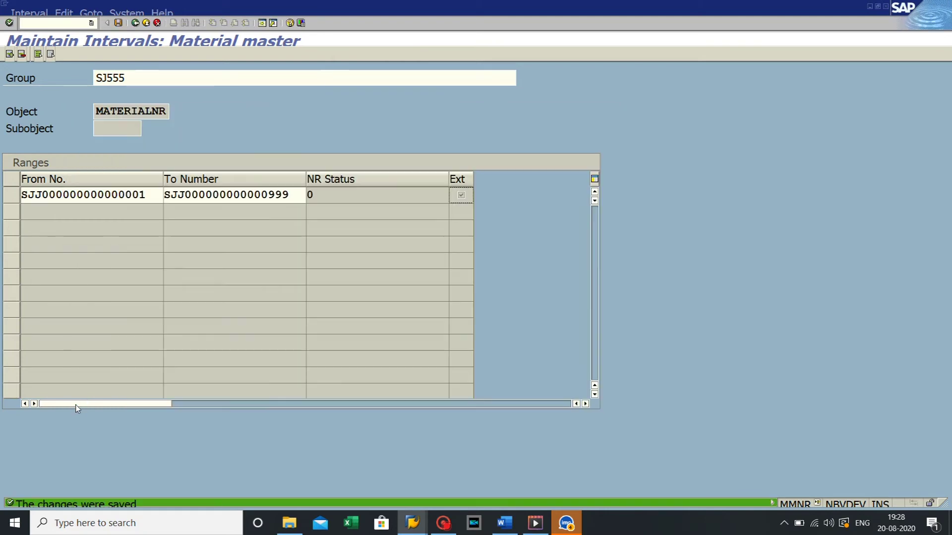
pyautogui.click(136, 24)
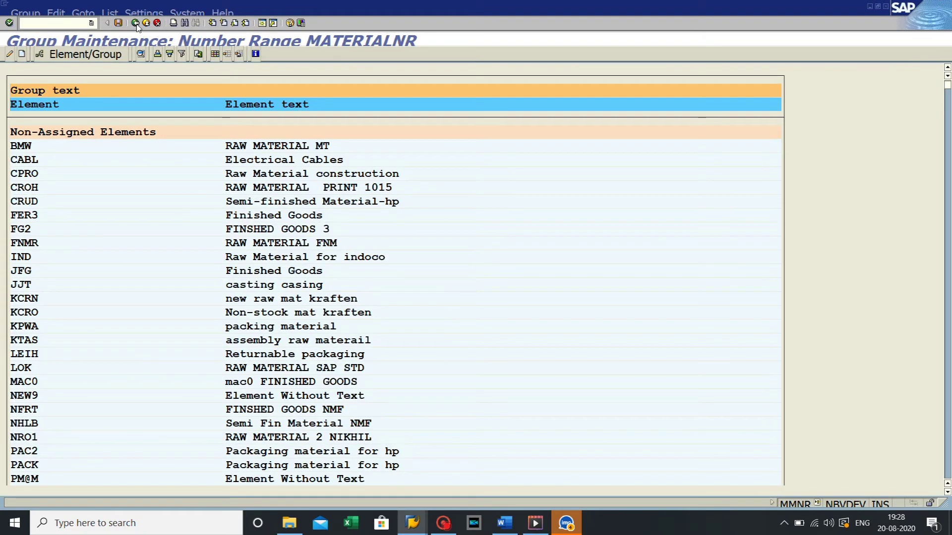
pyautogui.click(185, 24)
# - Locate group SJ555 and open the number range groups in change mode
pyautogui.press('End')
pyautogui.press('BackSpace')
pyautogui.press('BackSpace')
pyautogui.press('BackSpace')
pyautogui.press('BackSpace')
pyautogui.write('55')
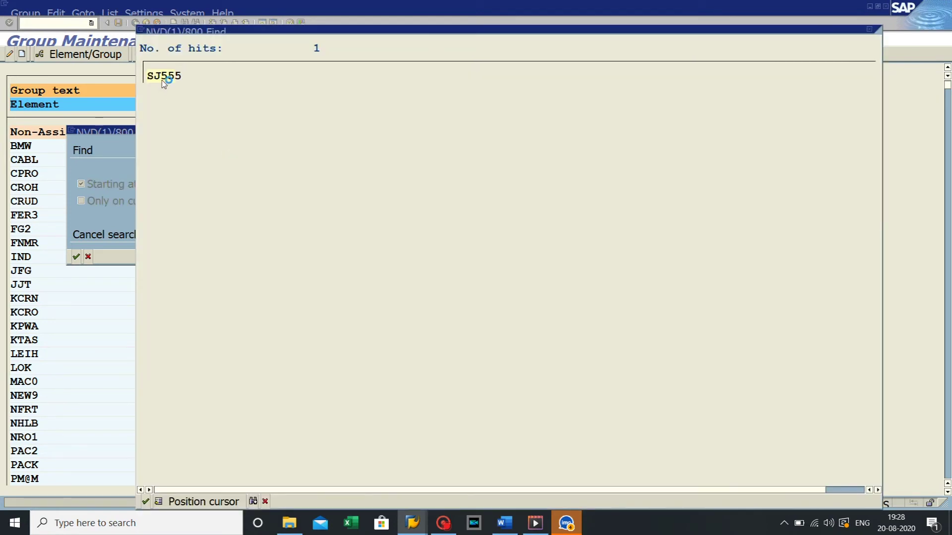
pyautogui.doubleClick(164, 78)
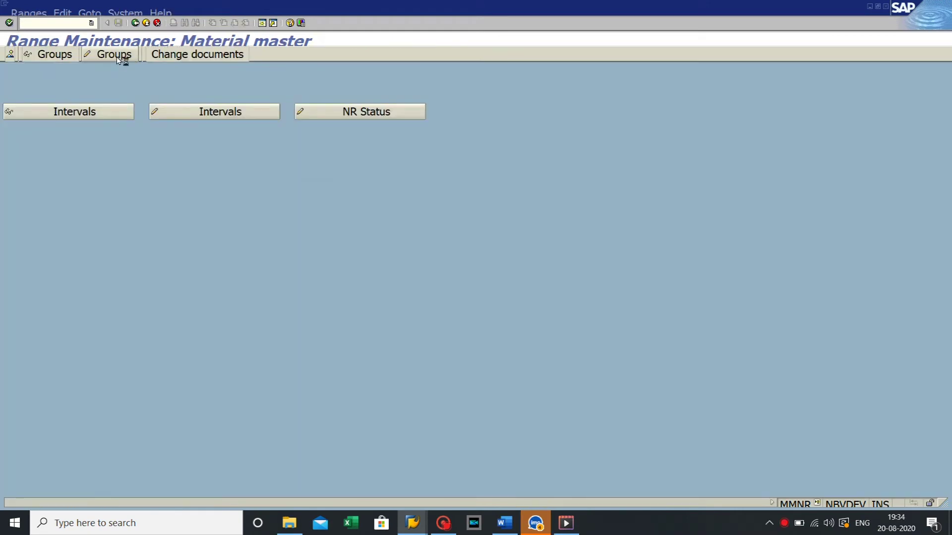
pyautogui.click(119, 58)
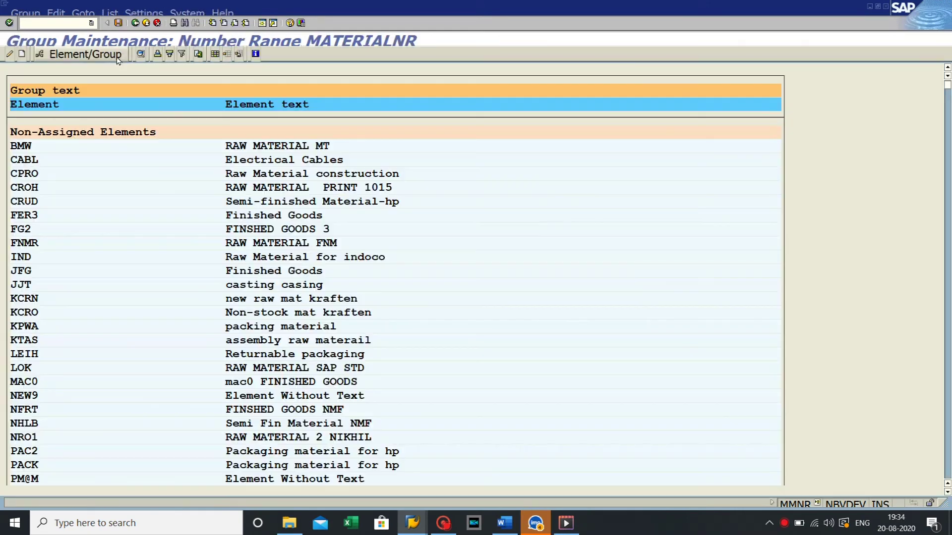
# - Find and select material type ROHJ among the non-assigned elements
pyautogui.click(185, 24)
pyautogui.press('Delete')
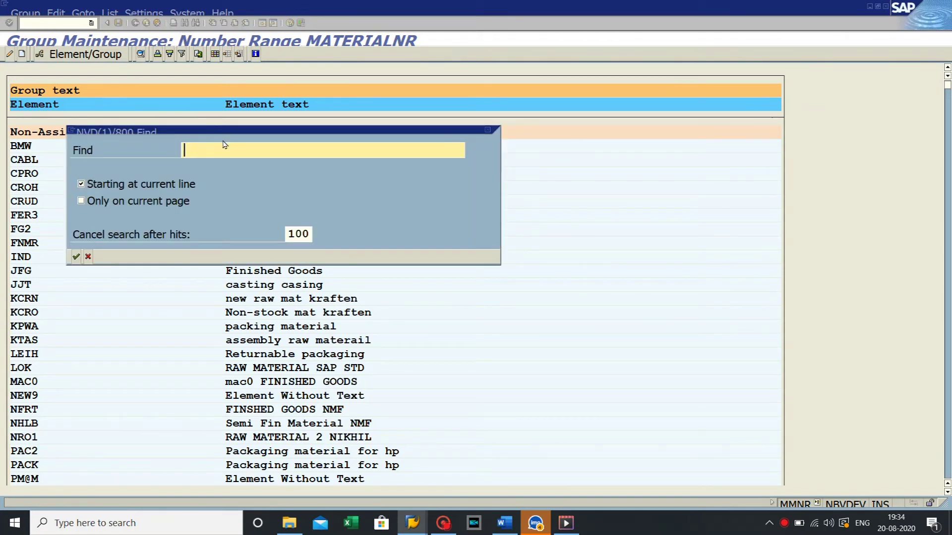
pyautogui.write('ROHJ')
pyautogui.click(76, 257)
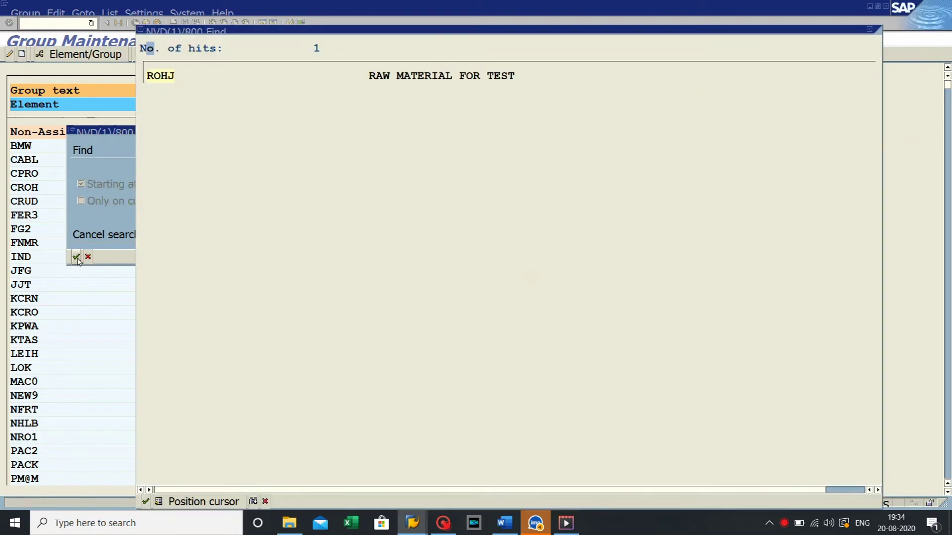
pyautogui.click(164, 80)
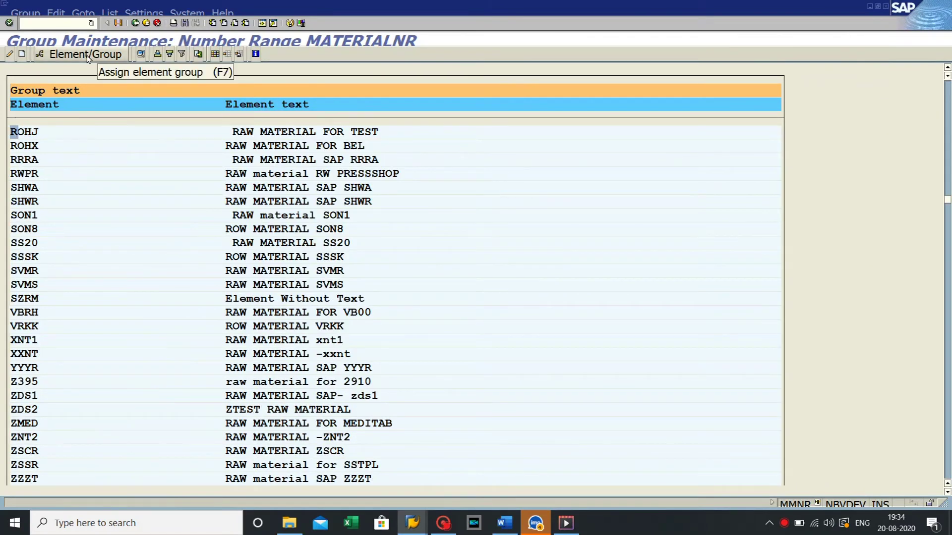
# - Assign the selected ROHJ element to group SJ555 and save
pyautogui.click(88, 57)
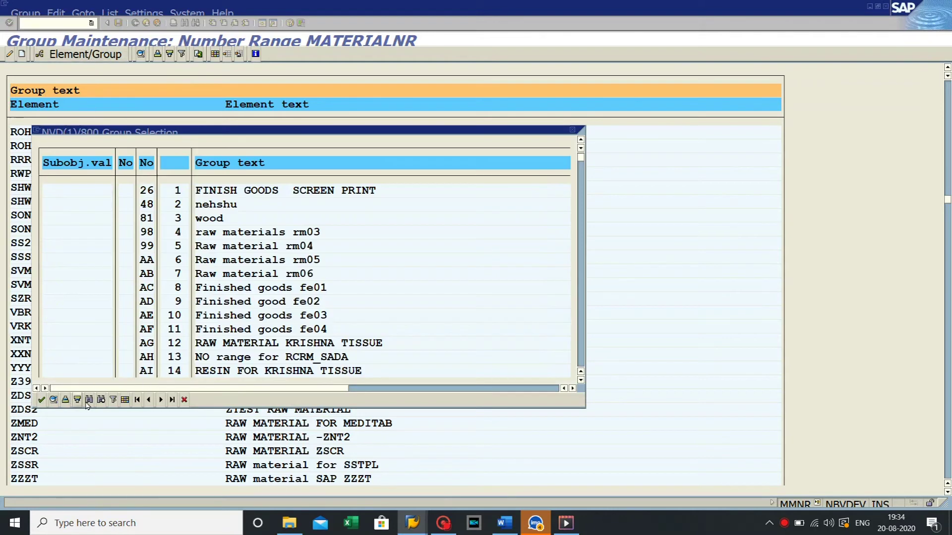
pyautogui.click(87, 401)
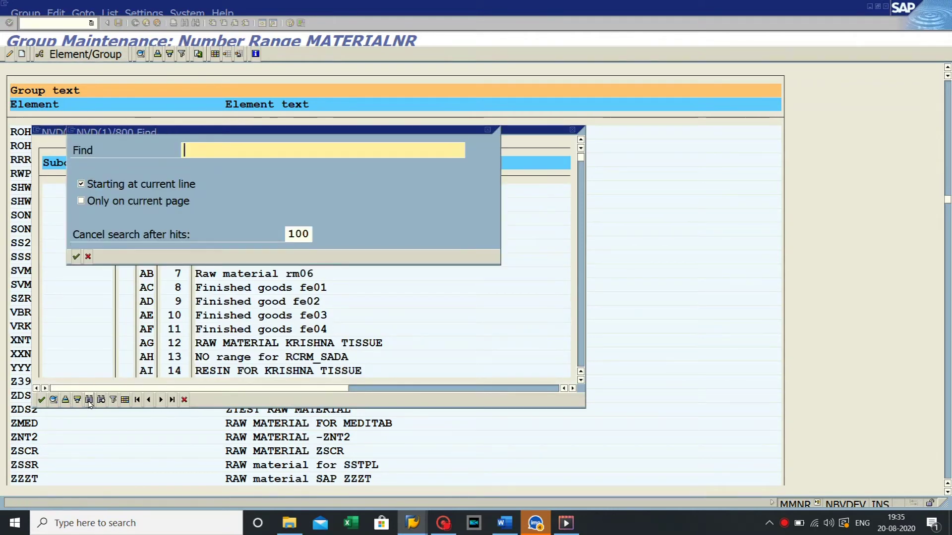
pyautogui.write('SJ55')
pyautogui.click(77, 257)
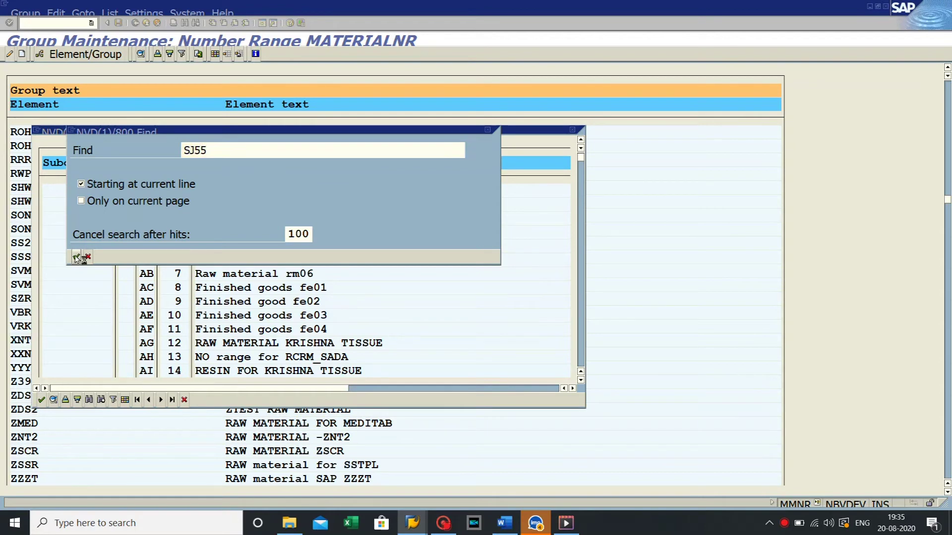
pyautogui.click(303, 75)
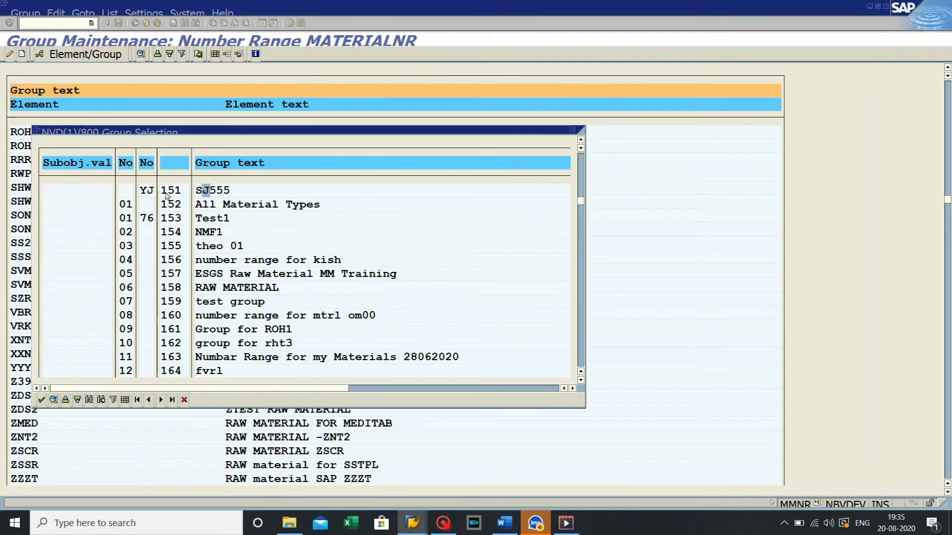
pyautogui.click(42, 399)
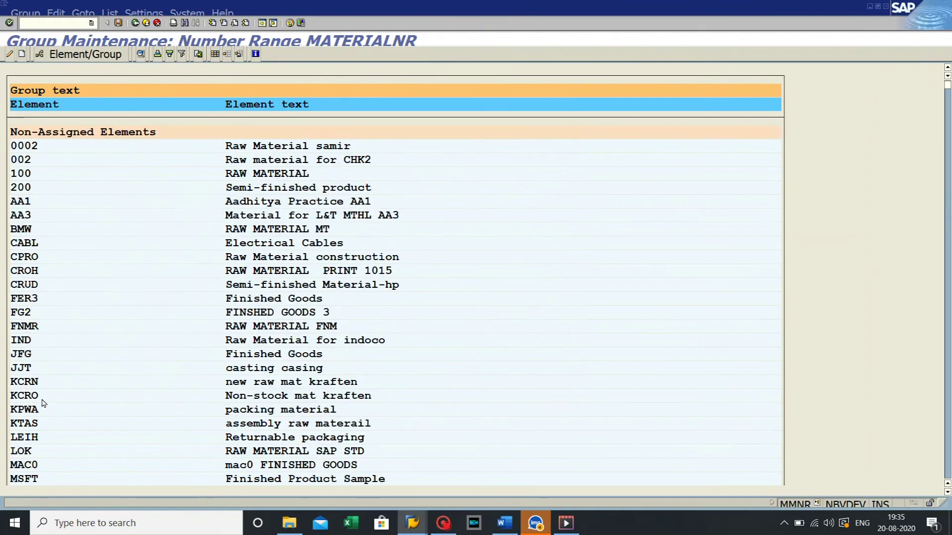
pyautogui.click(118, 23)
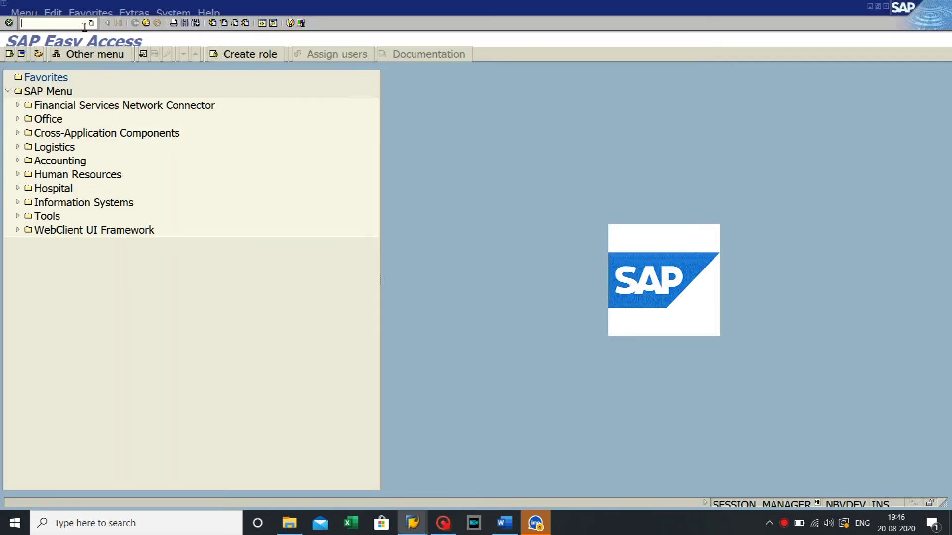
# - Launch SPRO from history and open Define Material Groups under Material Master > Settings for Key Fields
pyautogui.click(91, 24)
pyautogui.click(76, 37)
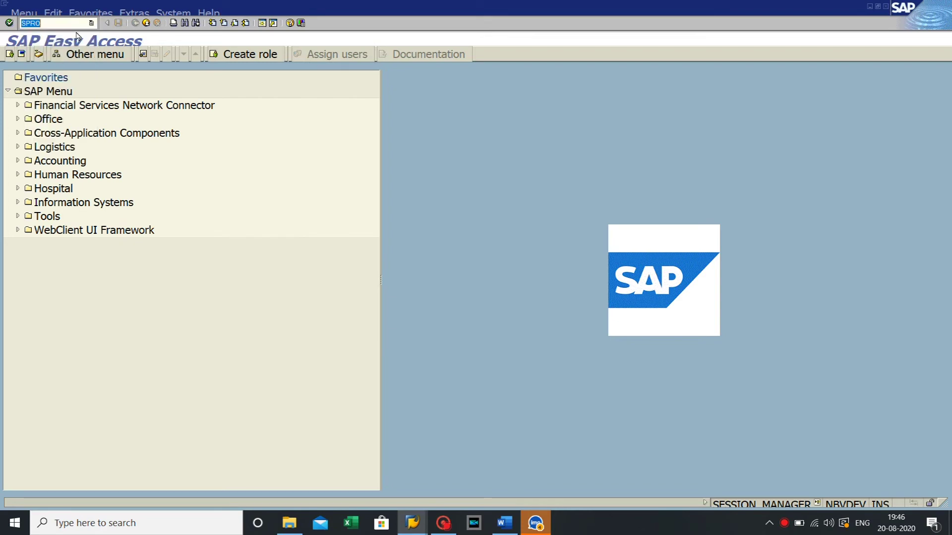
pyautogui.click(9, 23)
pyautogui.click(35, 55)
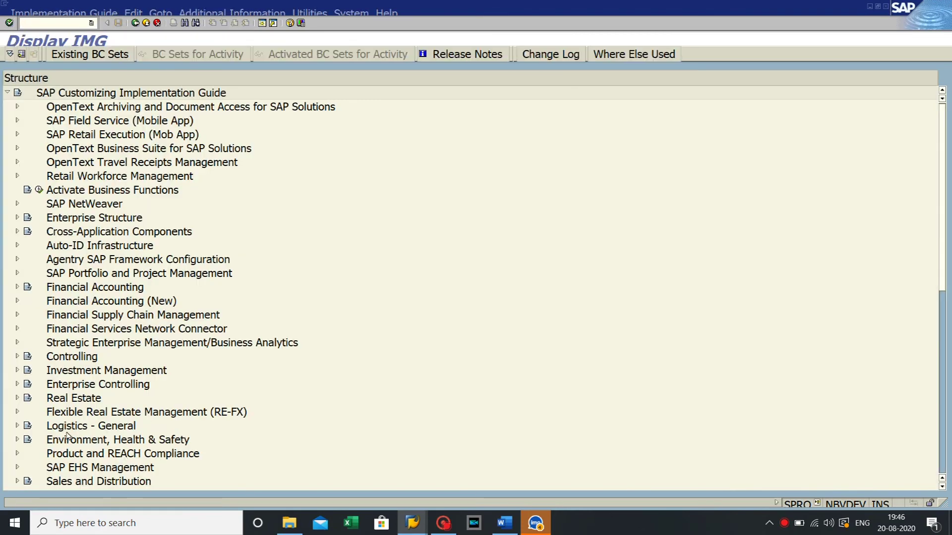
pyautogui.click(17, 426)
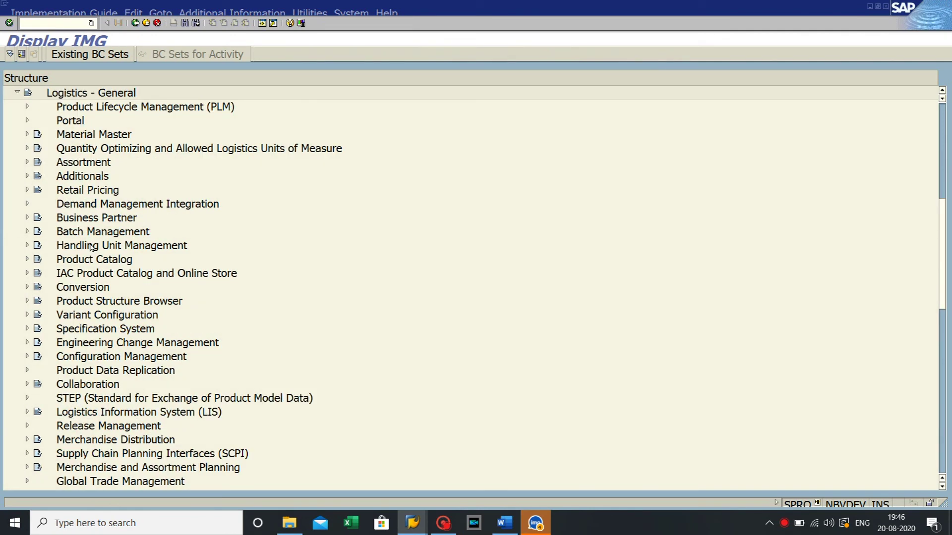
pyautogui.click(103, 137)
pyautogui.click(27, 135)
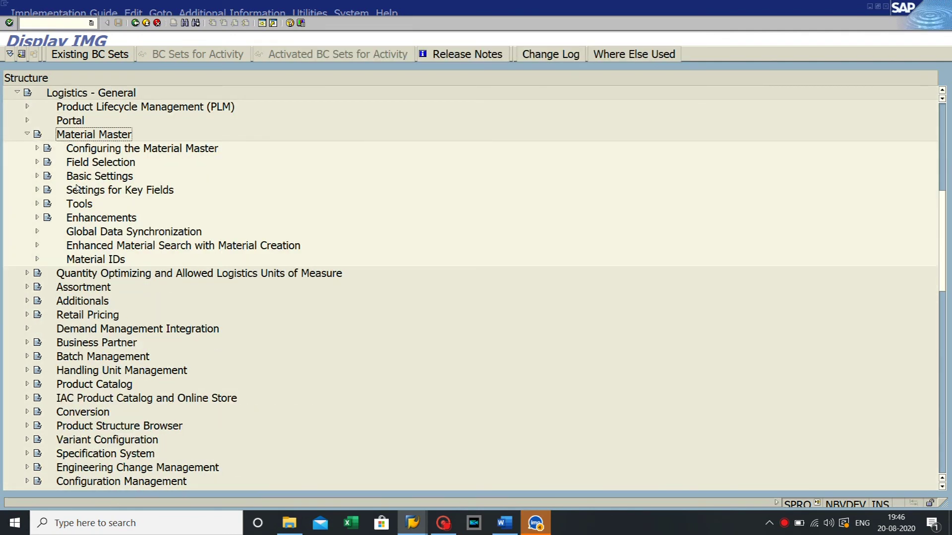
pyautogui.click(77, 189)
pyautogui.click(37, 190)
pyautogui.click(78, 206)
pyautogui.click(68, 204)
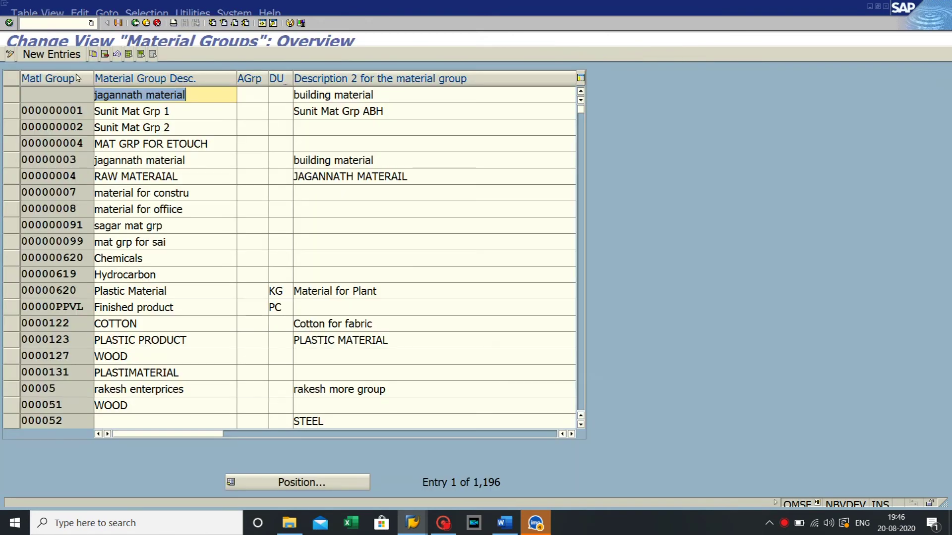
# - Add material group JJ12 described as MATERIAL GROUP TEST and save it under the customizing request
pyautogui.click(52, 55)
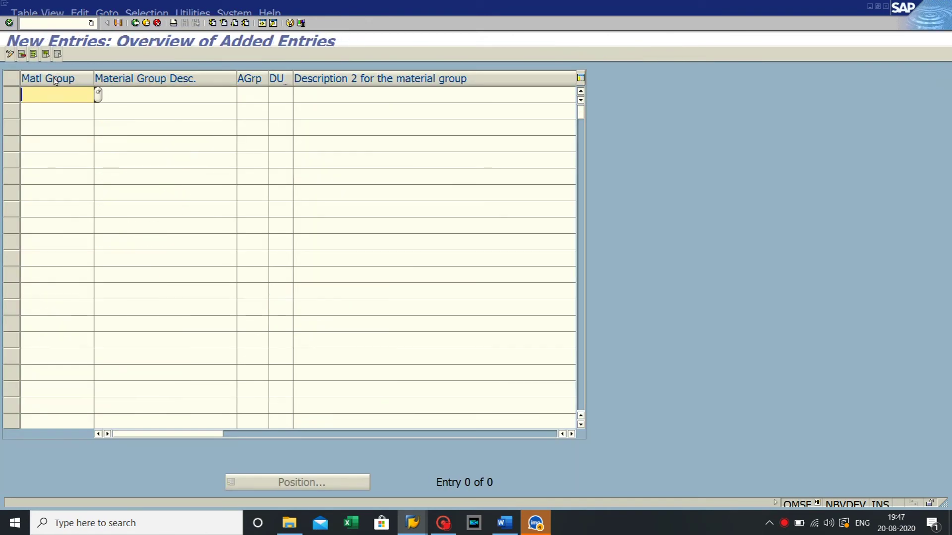
pyautogui.write('JJ12')
pyautogui.click(128, 97)
pyautogui.write('M')
pyautogui.press('Down')
pyautogui.press('Return')
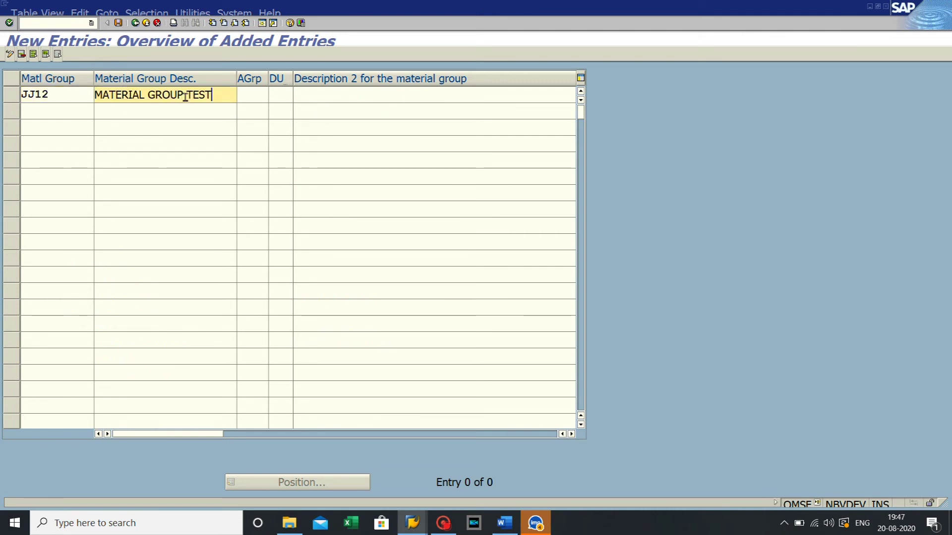
pyautogui.click(119, 25)
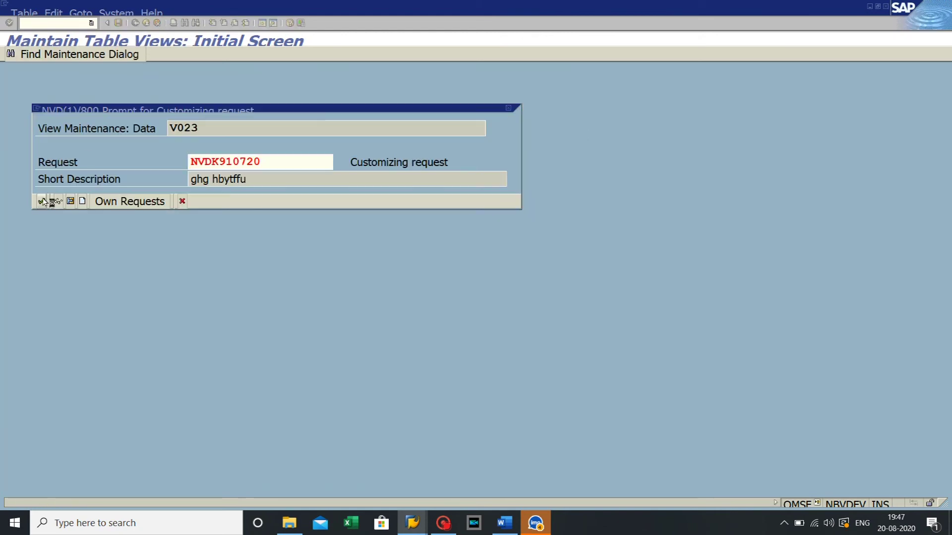
pyautogui.click(42, 202)
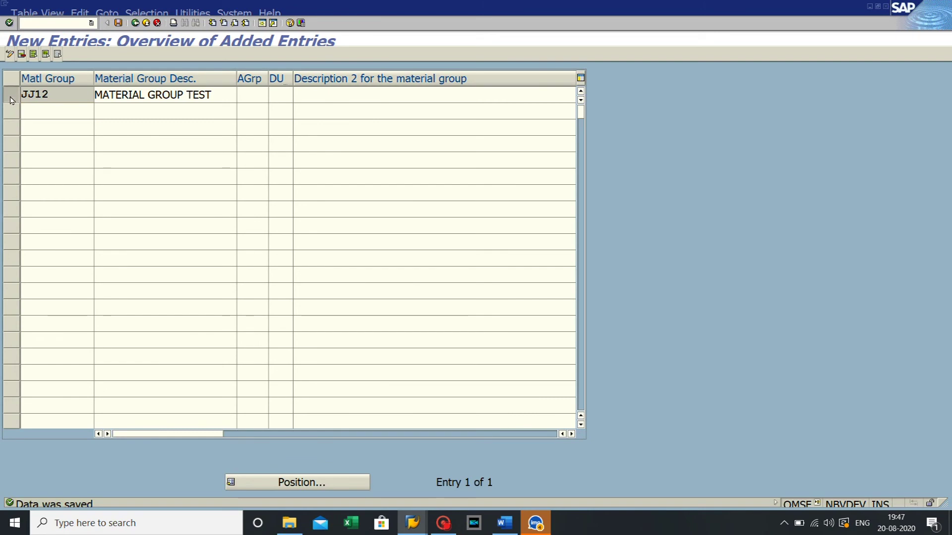
# - Back out of the material groups view to the Customizing: Execute Project screen
pyautogui.click(11, 97)
pyautogui.click(134, 23)
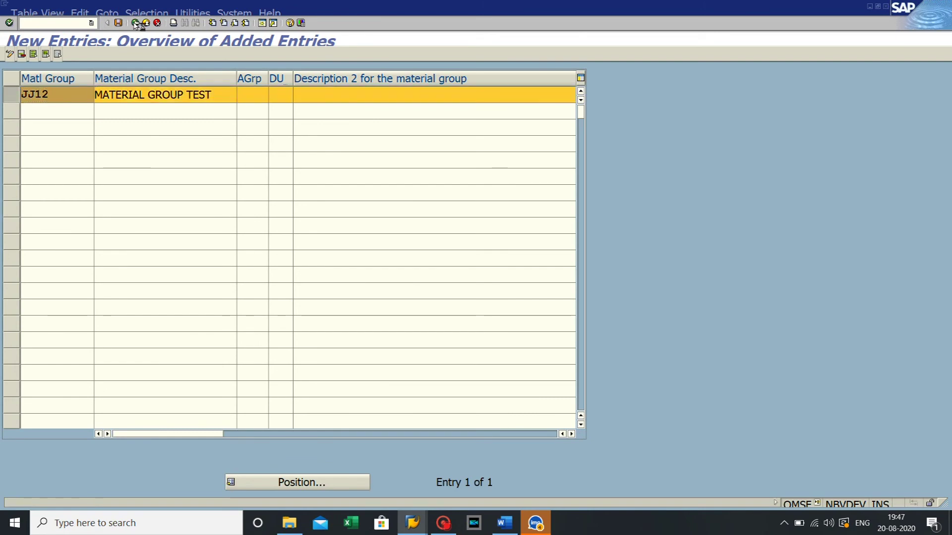
pyautogui.click(134, 23)
pyautogui.click(134, 23)
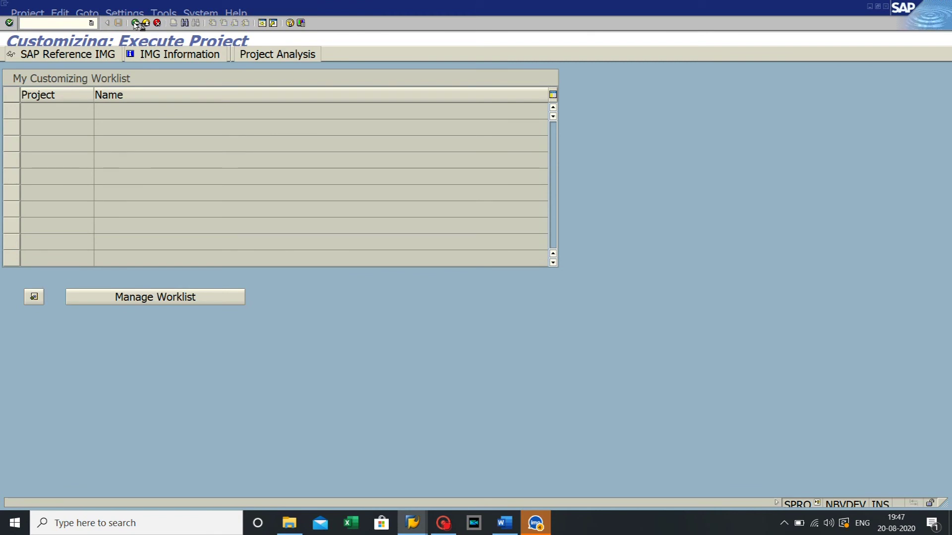
# - Return to SAP Easy Access and pull up the recent transaction code list
pyautogui.click(135, 23)
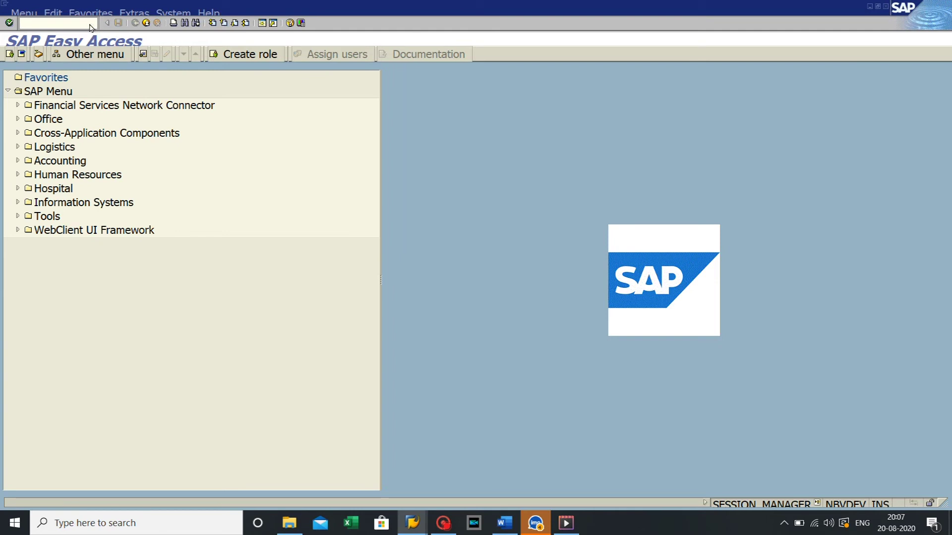
pyautogui.click(91, 23)
# - Run SPRO and open Define Industry Sectors under Logistics - General > Material Master > Field Selection
pyautogui.click(52, 32)
pyautogui.click(10, 23)
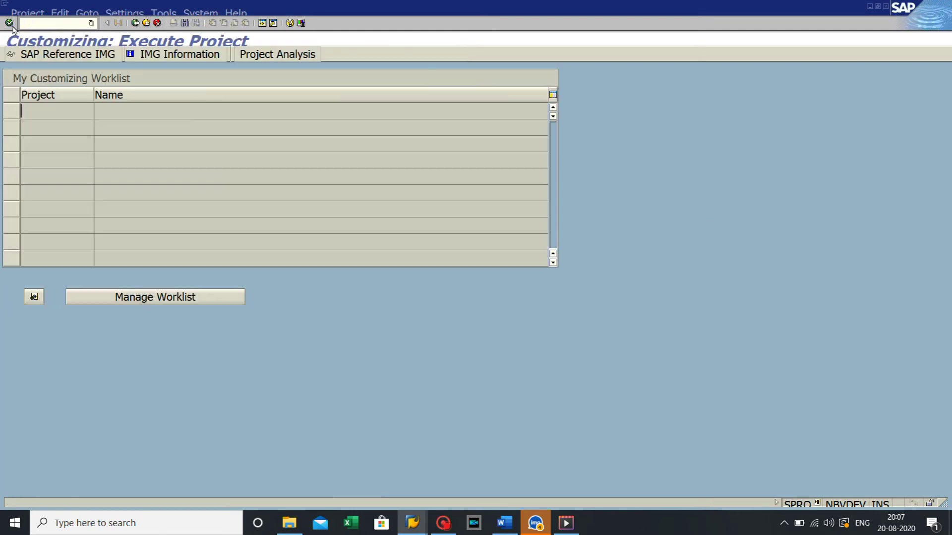
pyautogui.click(41, 56)
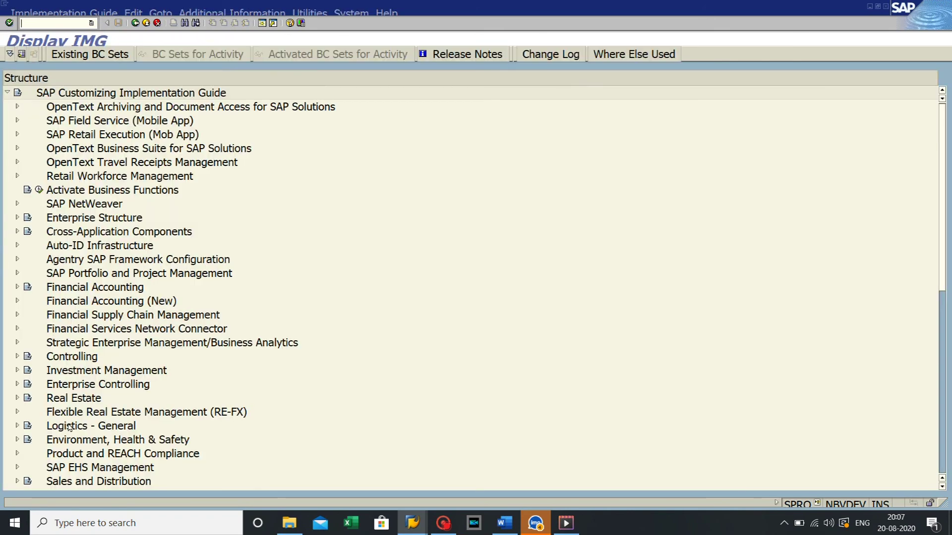
pyautogui.doubleClick(70, 427)
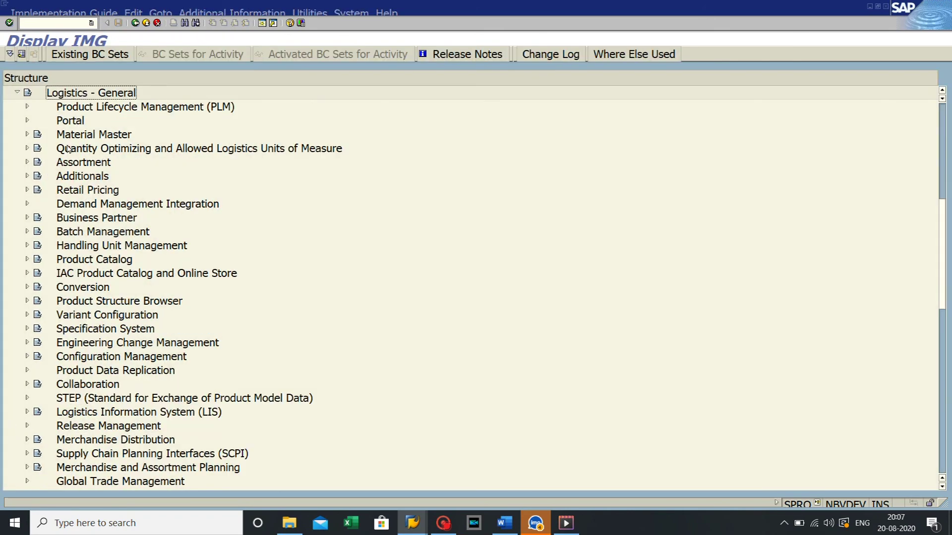
pyautogui.click(66, 140)
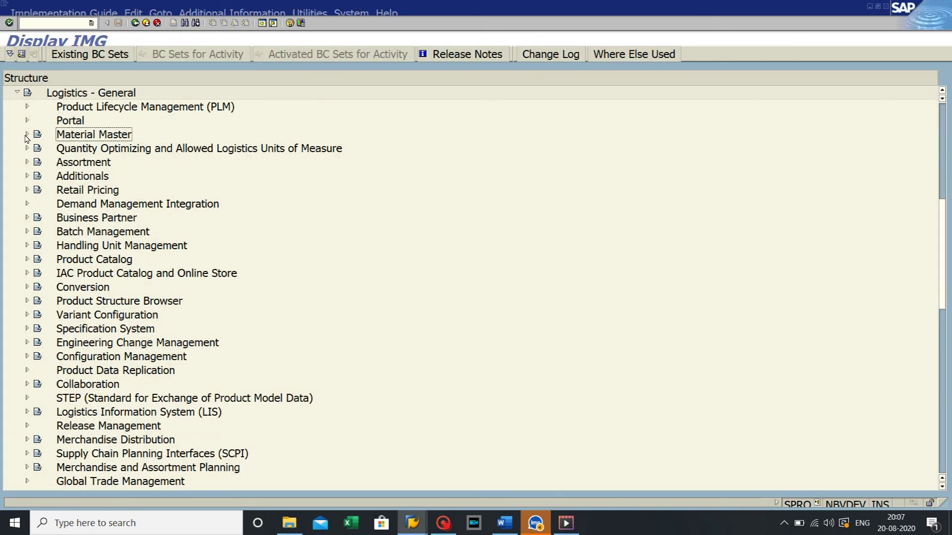
pyautogui.click(27, 135)
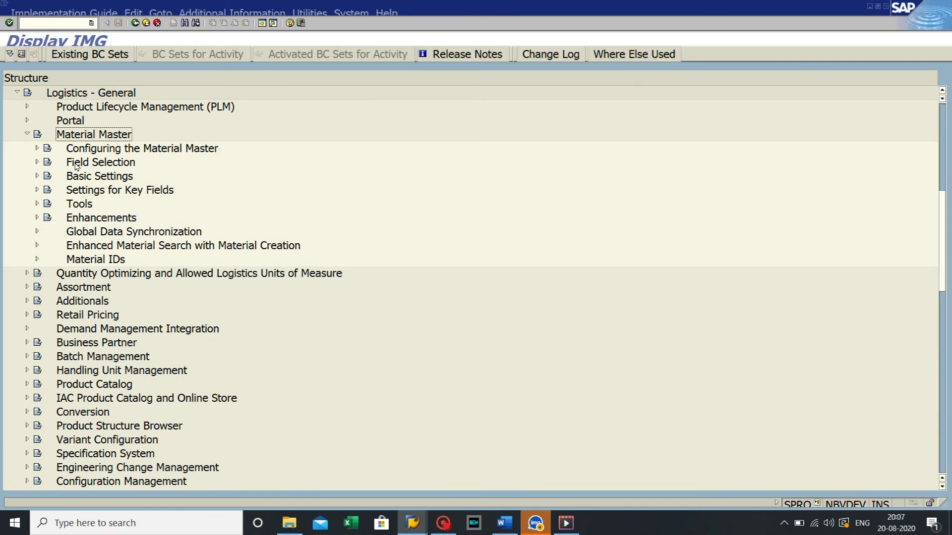
pyautogui.doubleClick(101, 162)
pyautogui.click(125, 208)
pyautogui.click(68, 204)
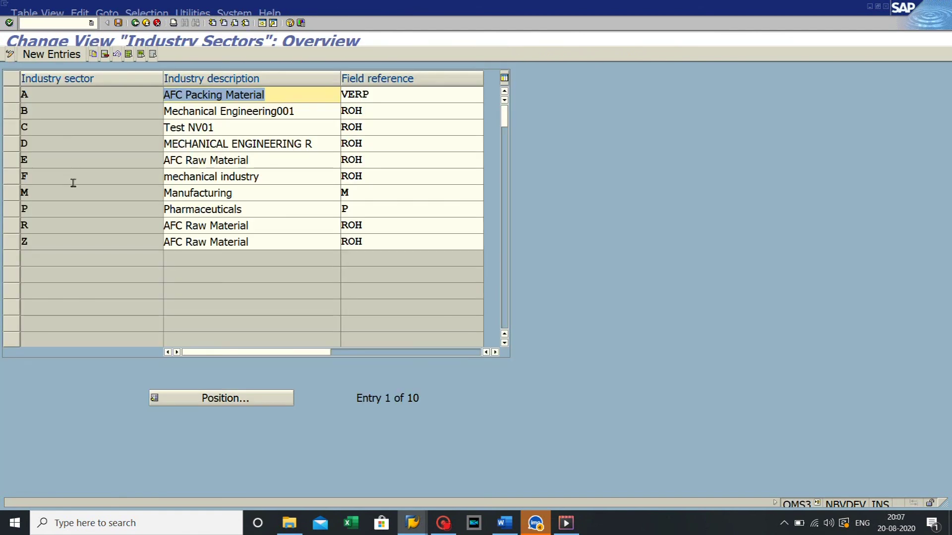
# - Add a new industry sector Q, 'MECHANICAL ENGG', with field reference +ROH
pyautogui.click(51, 55)
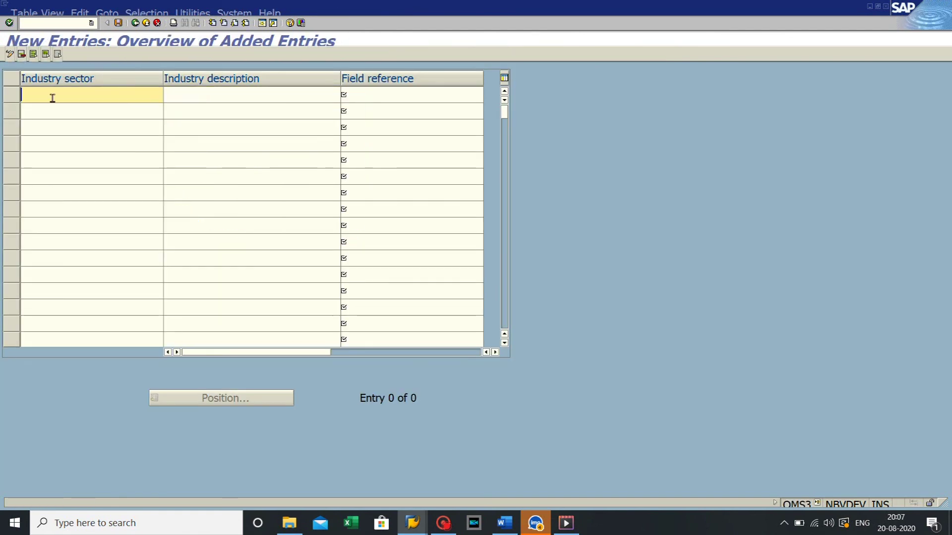
pyautogui.write('Q')
pyautogui.click(204, 95)
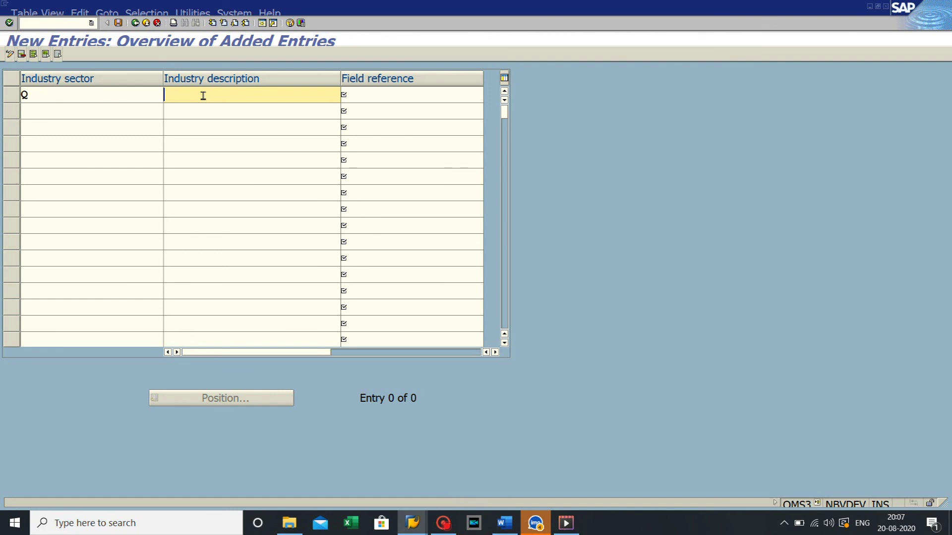
pyautogui.write('M')
pyautogui.click(212, 111)
pyautogui.click(361, 98)
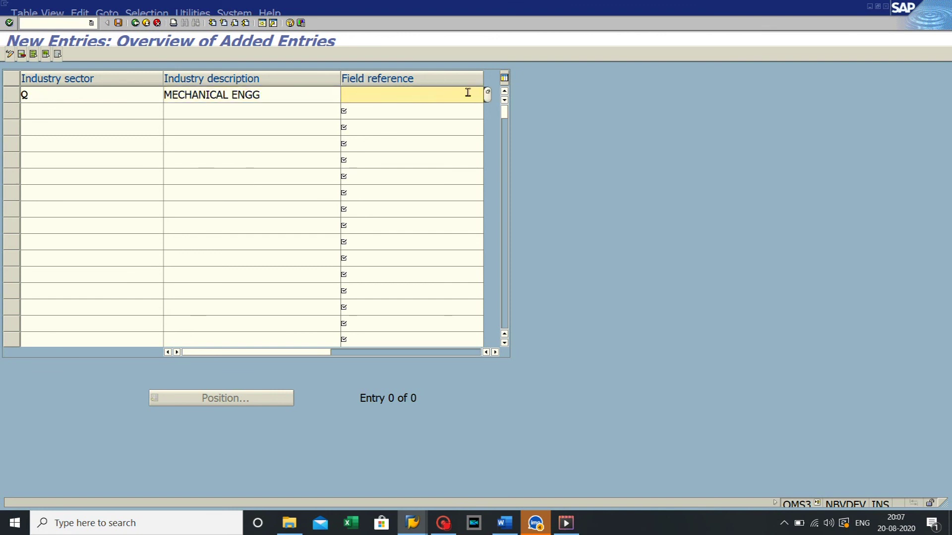
pyautogui.click(488, 95)
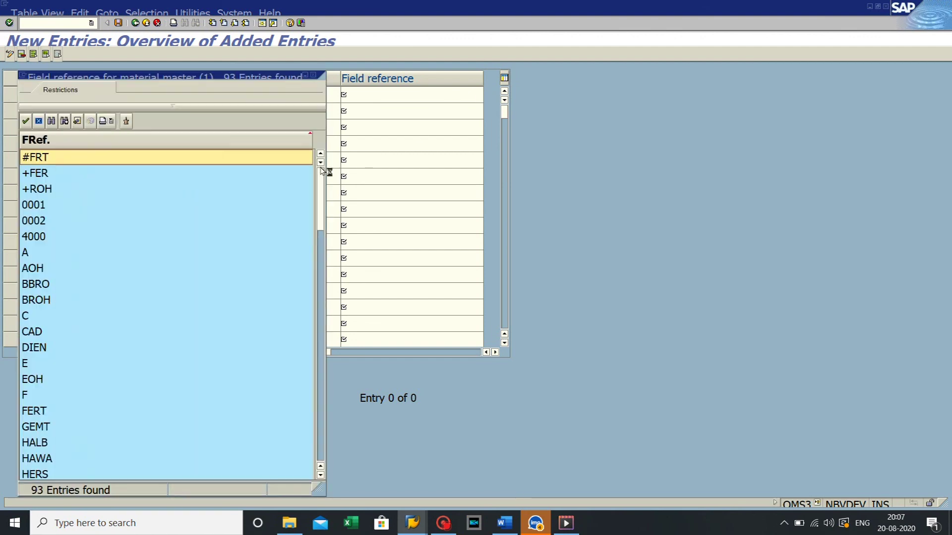
pyautogui.click(55, 190)
pyautogui.click(26, 121)
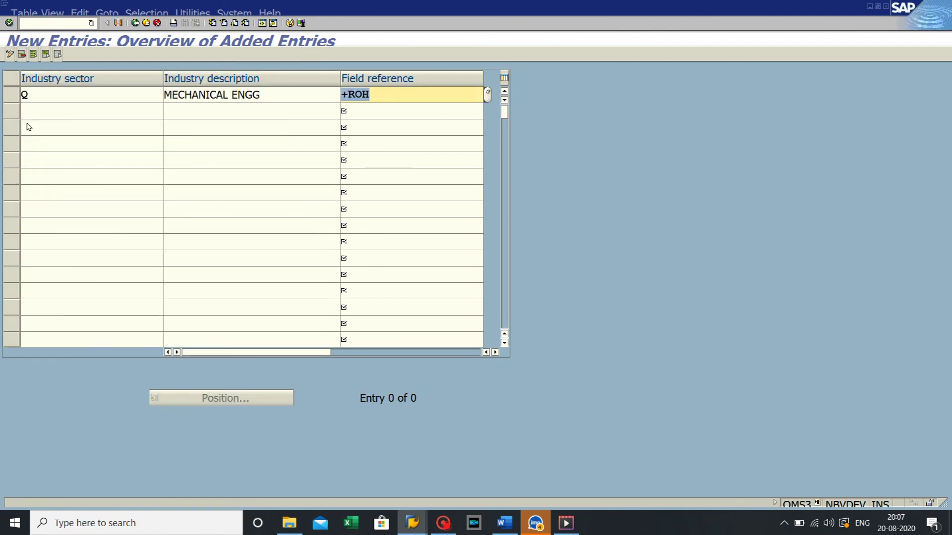
# - Save industry sector Q under the customizing request
pyautogui.click(118, 24)
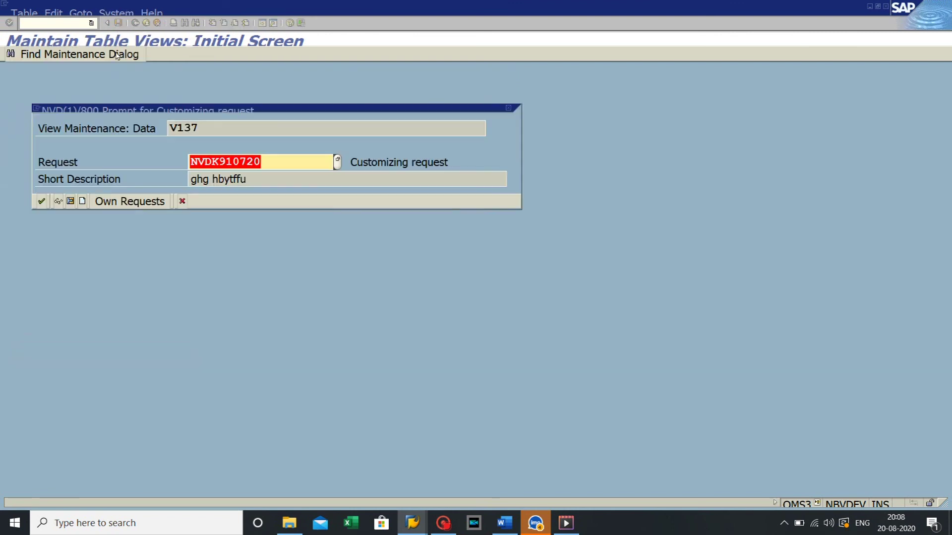
pyautogui.click(39, 200)
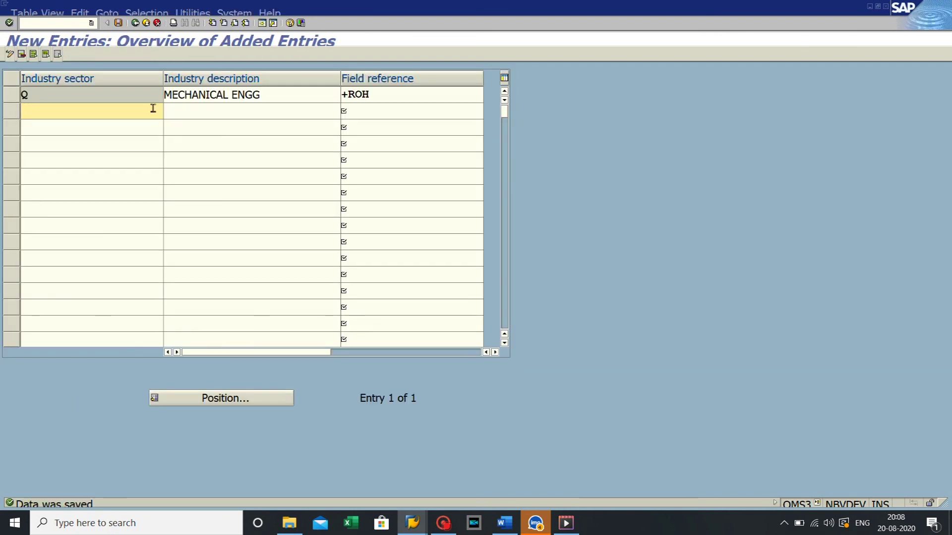
pyautogui.click(14, 98)
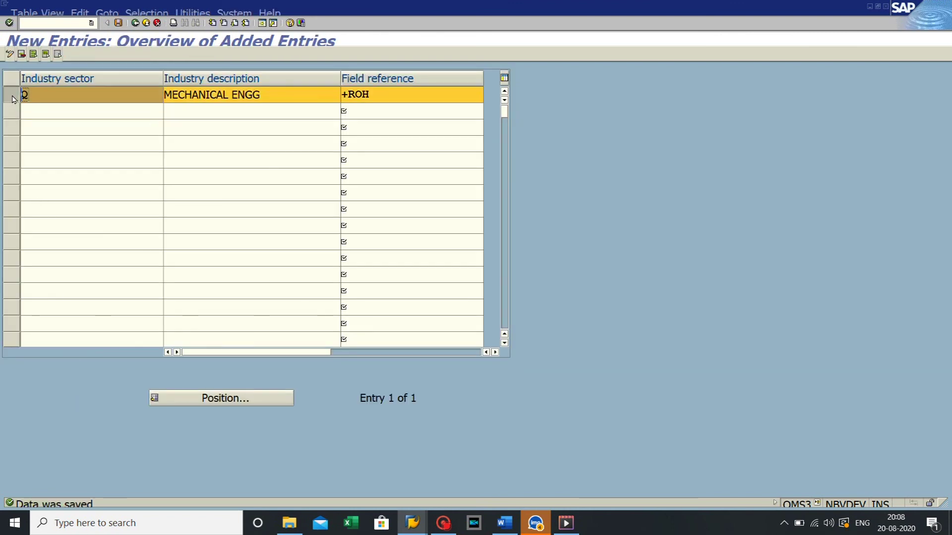
# - Back out of the implementation guide to the SAP main menu
pyautogui.click(136, 23)
pyautogui.click(136, 23)
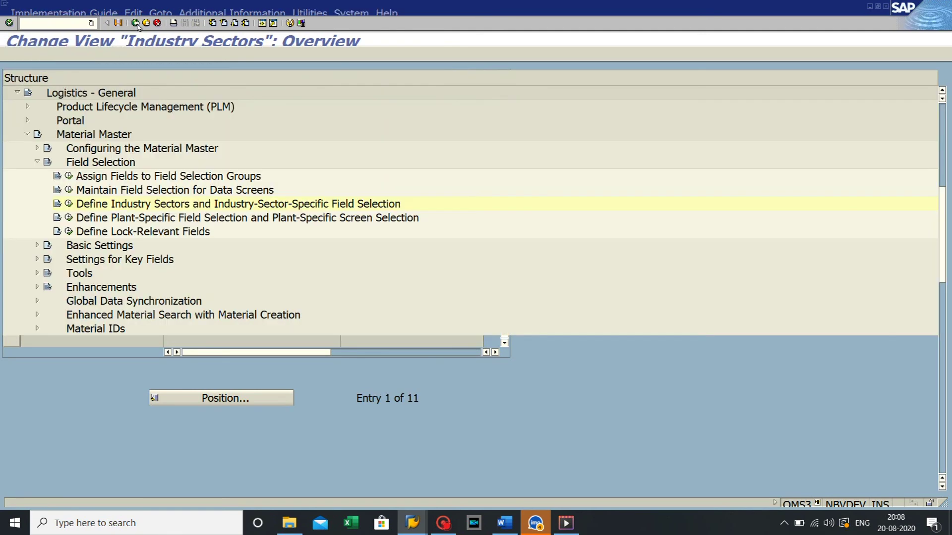
pyautogui.click(136, 23)
pyautogui.click(136, 23)
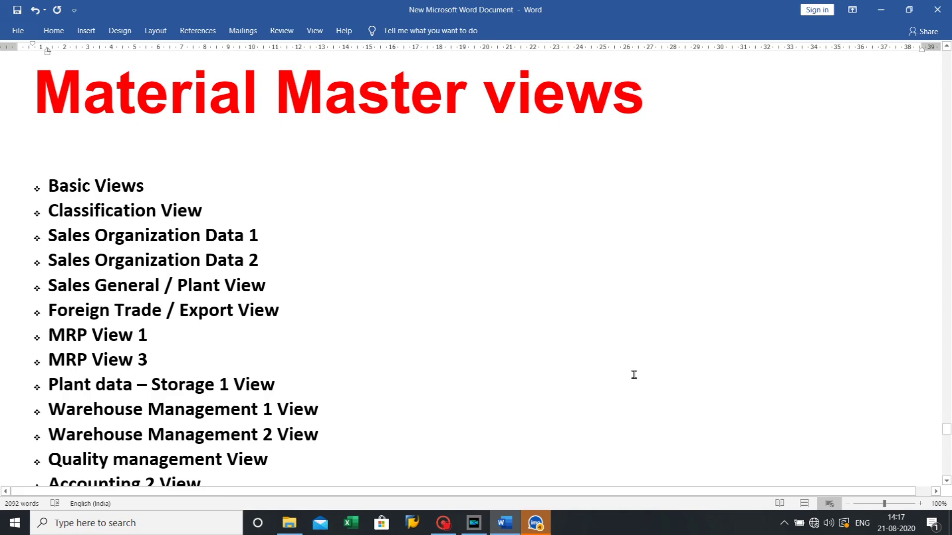